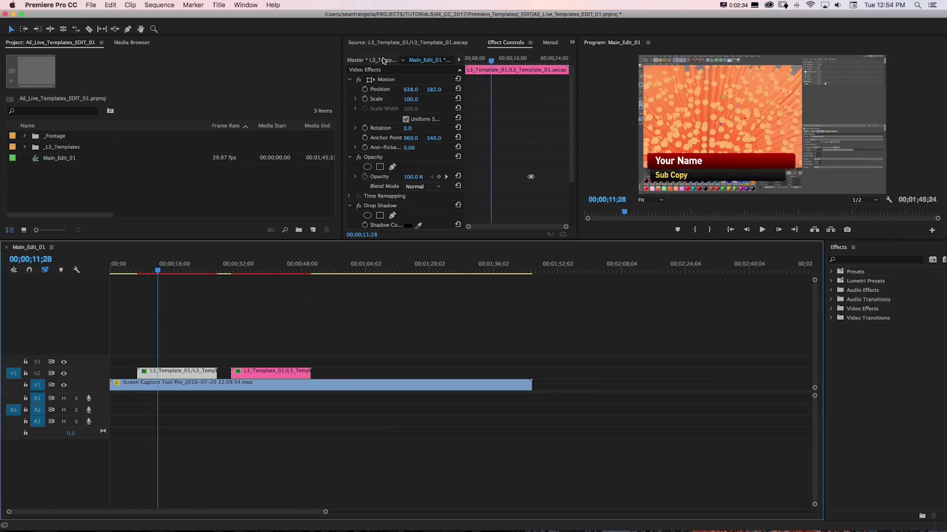
# Change the first lower third's Name to 'SFOIJFOJ SDF' and Sub Title to 'SDF JSDFOIJS F', then preview it.
pyautogui.click(383, 60)
pyautogui.write('SFOIJFOJ SDF')
pyautogui.press('Tab')
pyautogui.write('SDF JSDFOIJS F')
pyautogui.moveTo(158, 271); pyautogui.dragTo(245, 271)
# Make the second lower third read 'New Character' over 'Text Here', preview it, then switch to After Effects.
pyautogui.click(260, 375)
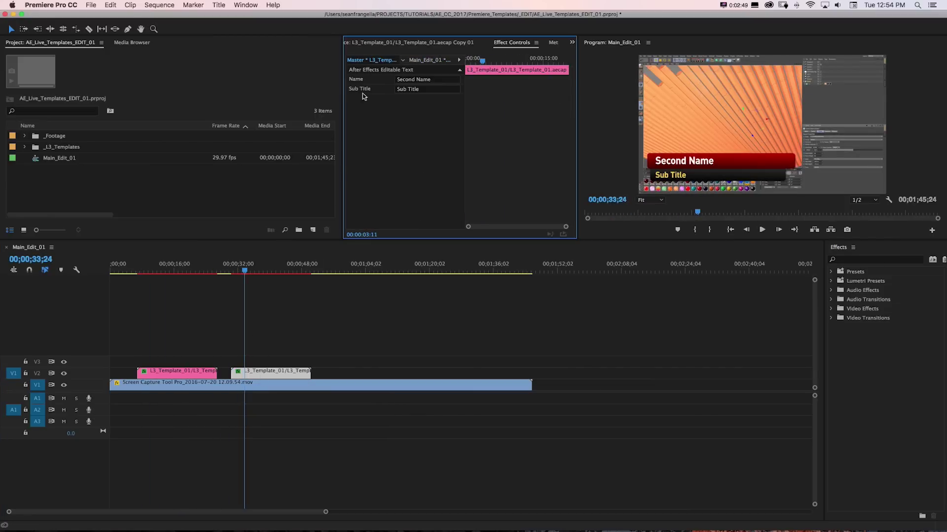
pyautogui.press('Tab')
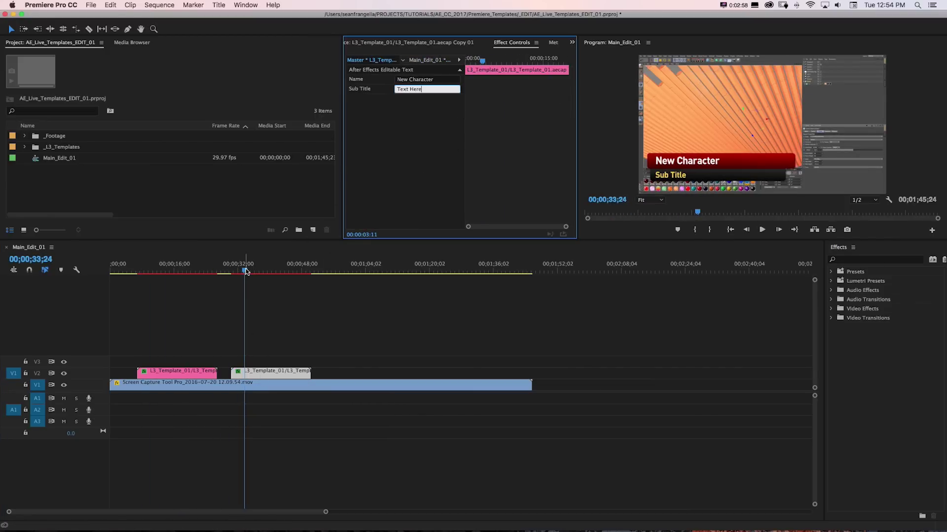
pyautogui.click(251, 271)
pyautogui.click(256, 292)
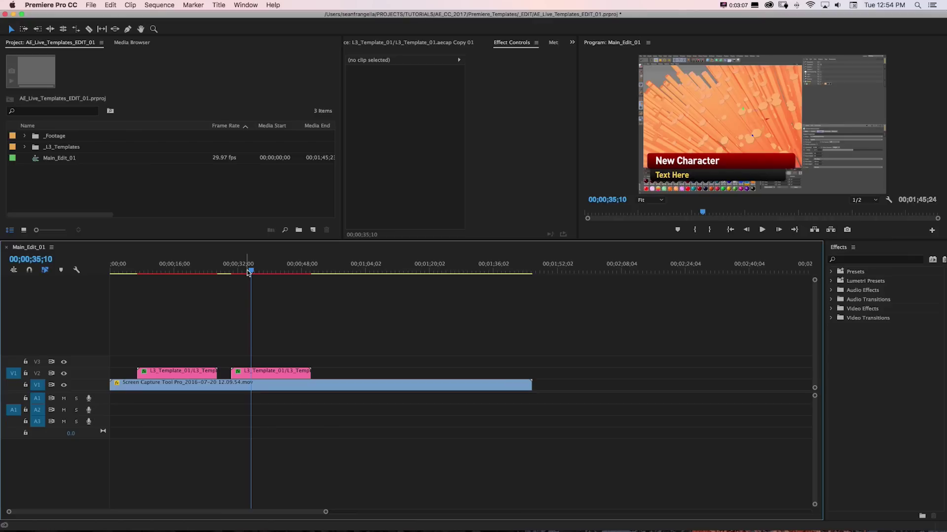
pyautogui.moveTo(249, 273)
pyautogui.mouseDown()
pyautogui.moveTo(235, 272)
pyautogui.moveTo(246, 274)
pyautogui.mouseUp()
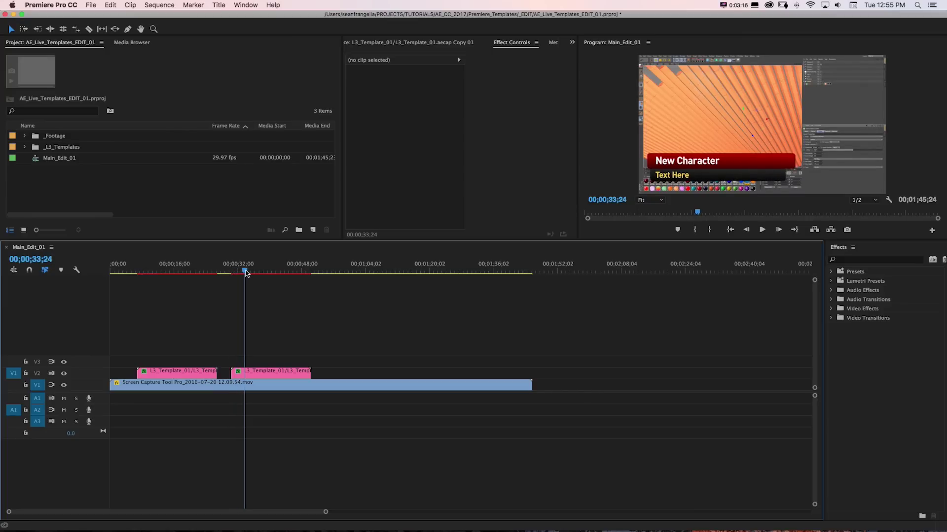
pyautogui.press('super+Tab')
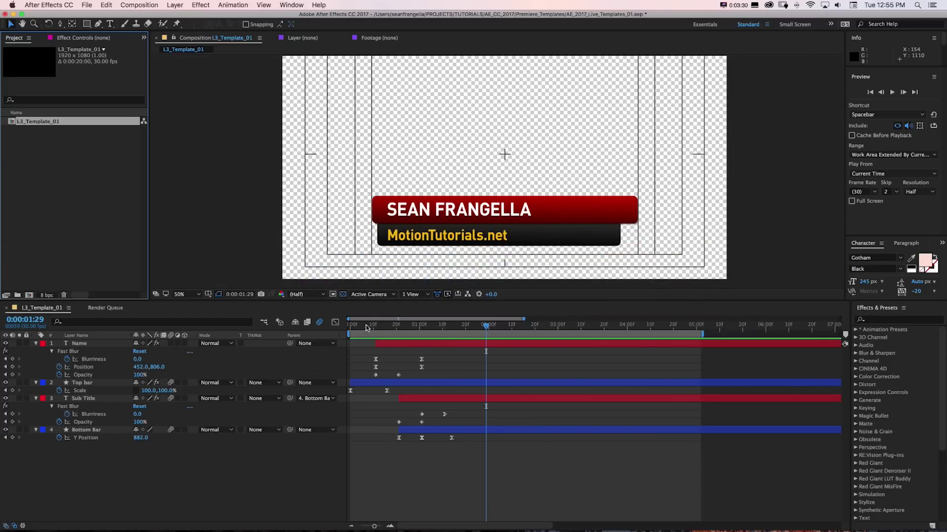
pyautogui.moveTo(359, 326); pyautogui.dragTo(445, 328)
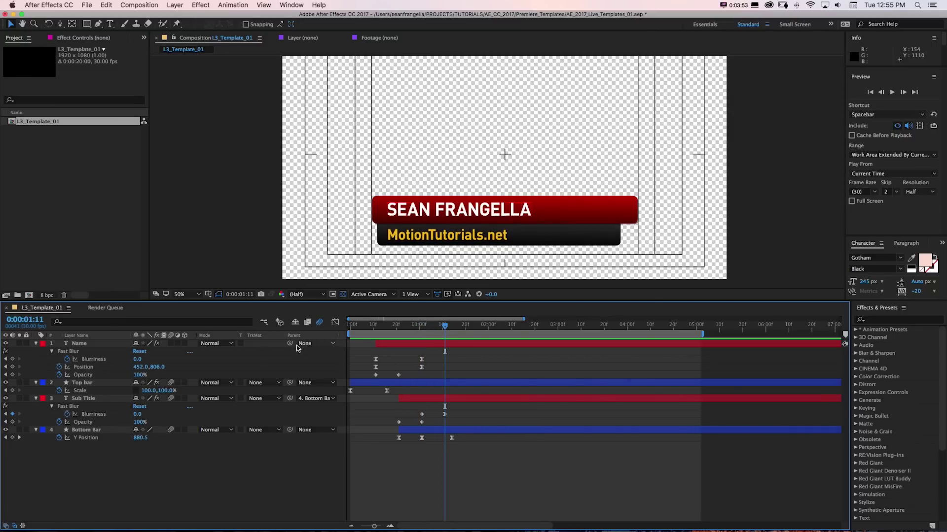
pyautogui.click(96, 399)
pyautogui.click(89, 344)
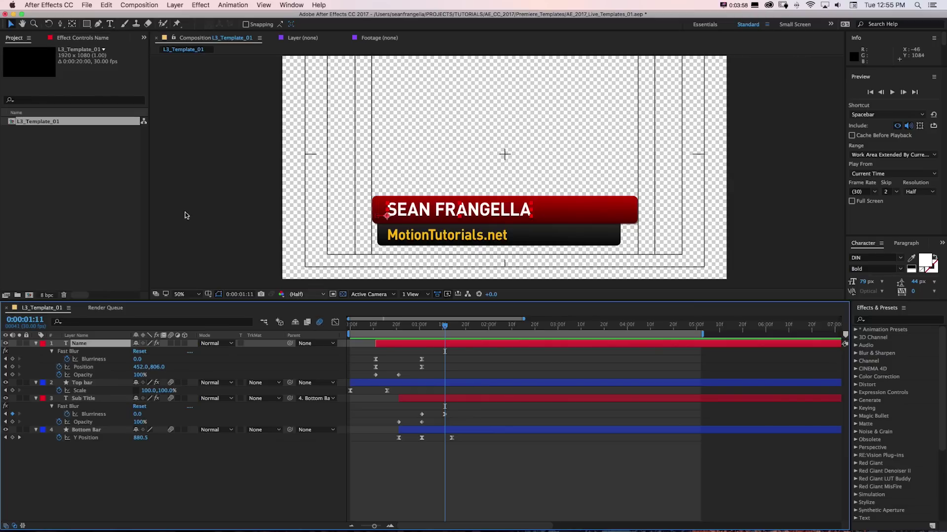
pyautogui.click(97, 399)
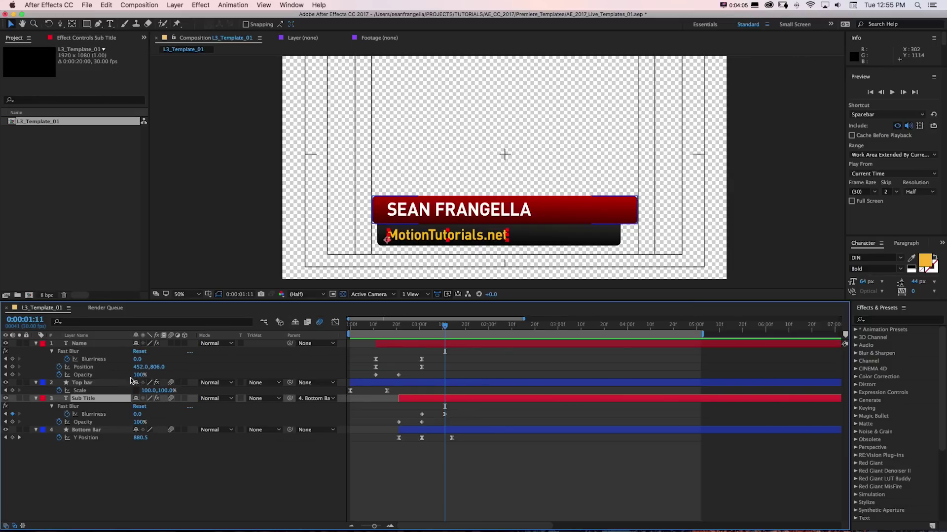
pyautogui.click(119, 344)
# Add a new text layer with the presenter's name near the upper left of the composition.
pyautogui.hotkey('ctrl', 't')
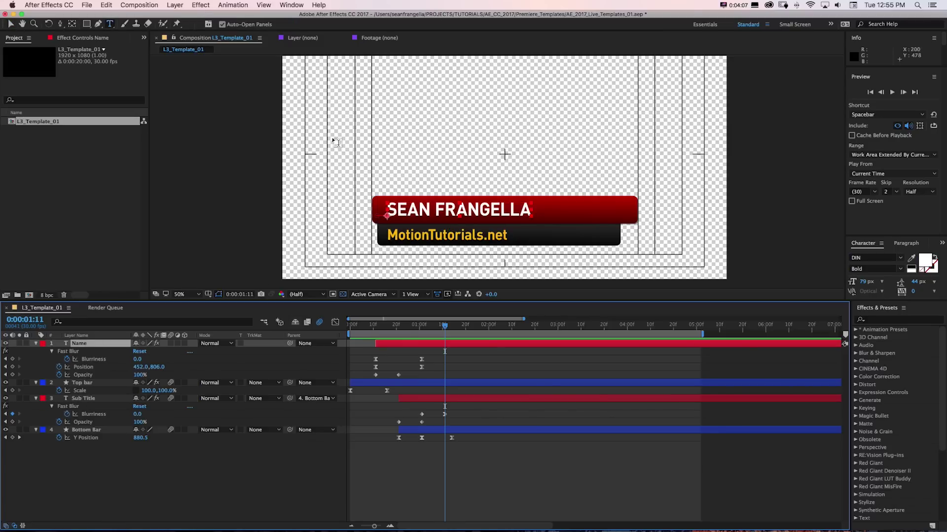
pyautogui.click(333, 138)
pyautogui.write('SEAN FRANGELLA')
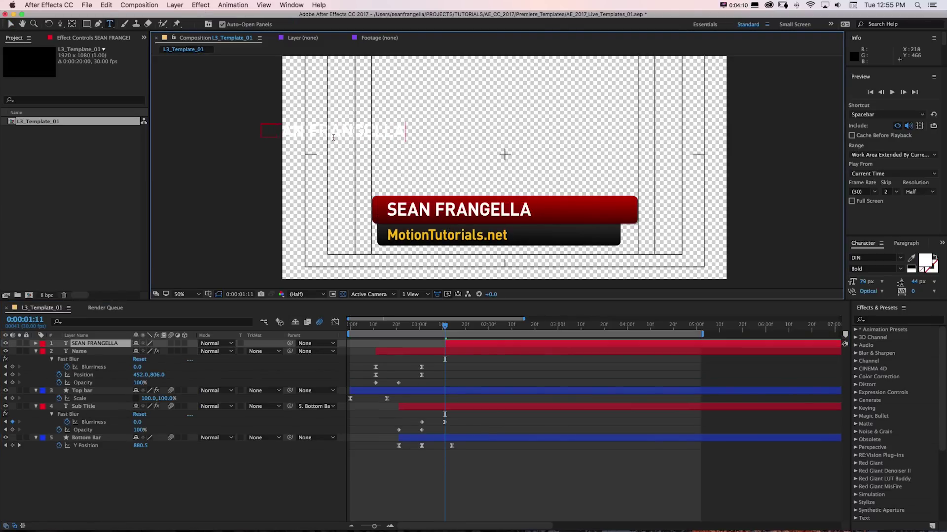
pyautogui.press('Escape')
pyautogui.press('v')
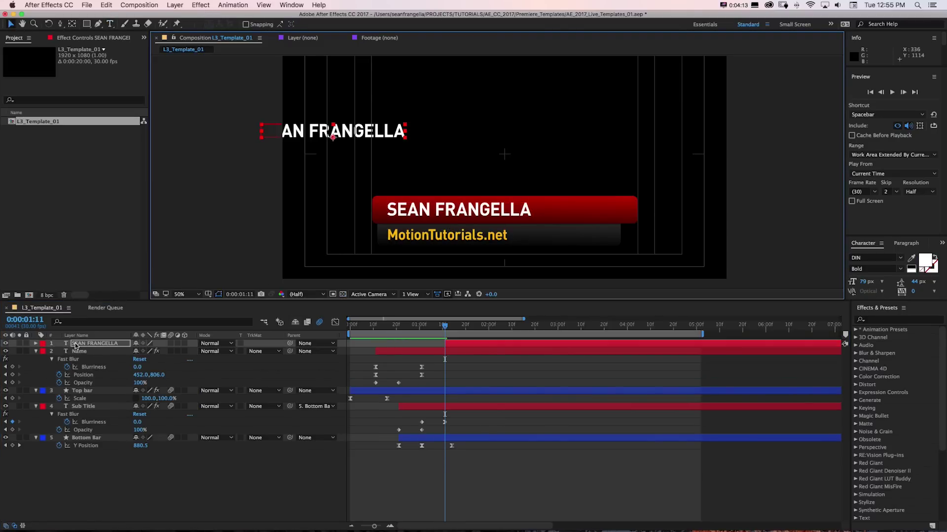
# Return from After Effects to Premiere Pro.
pyautogui.click(78, 345)
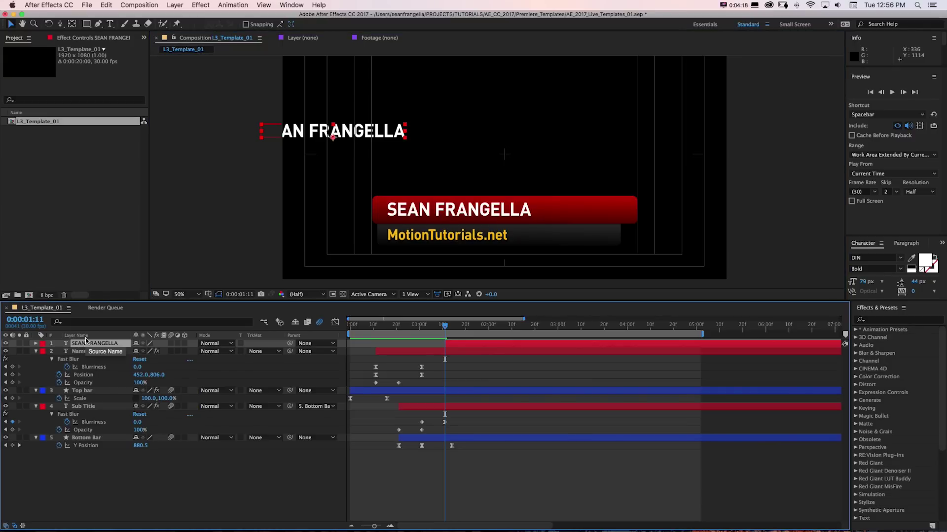
pyautogui.press('super+Tab')
pyautogui.click(319, 265)
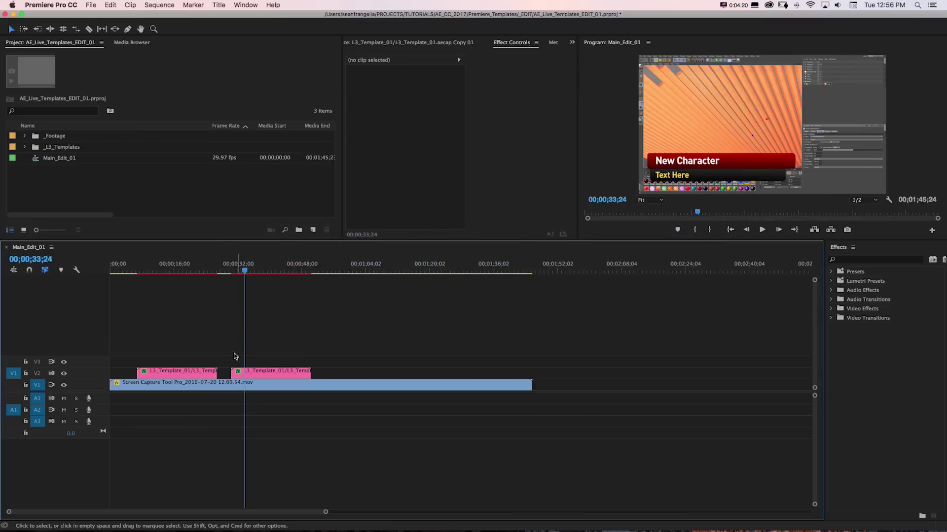
# Inspect the second lower third's editable Name and Sub Title fields, then return to After Effects.
pyautogui.click(248, 376)
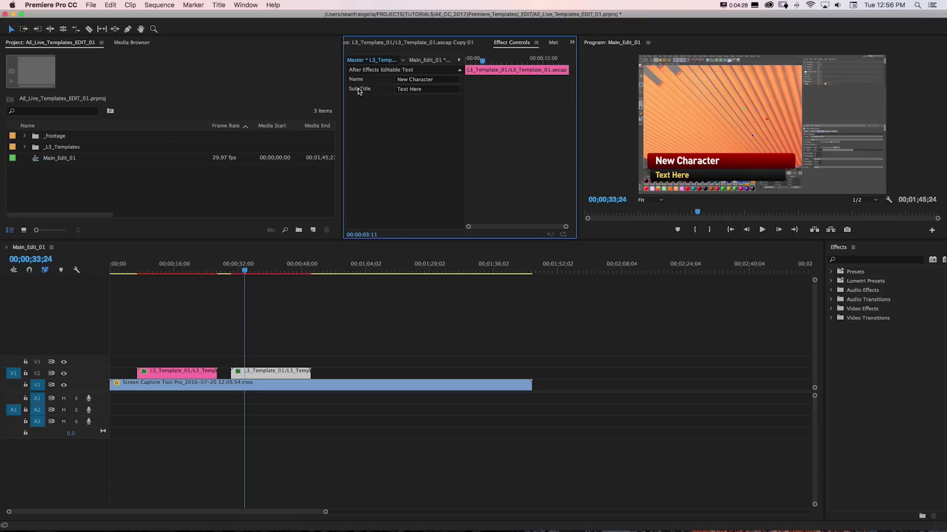
pyautogui.press('super+Tab')
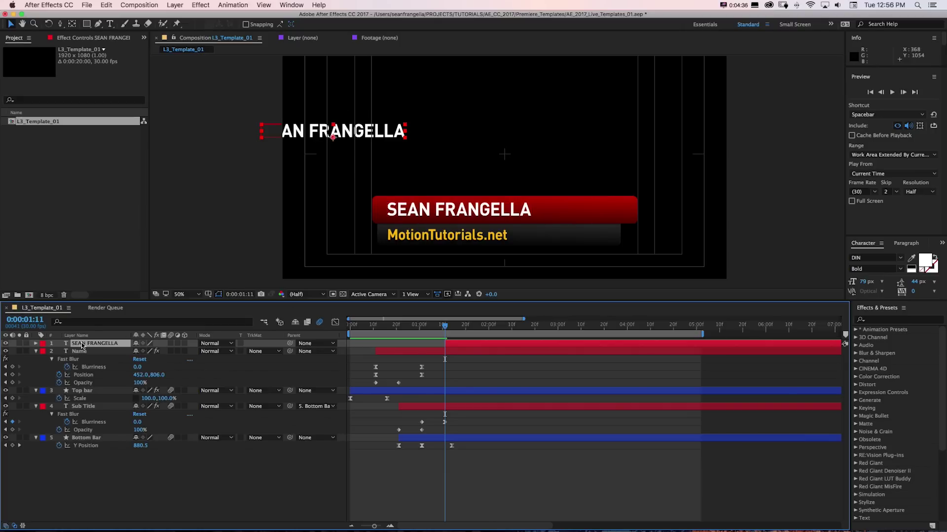
# Move the presenter-name layer, rename it 'Name' and undo that, then delete the layer.
pyautogui.moveTo(282, 136); pyautogui.dragTo(394, 142)
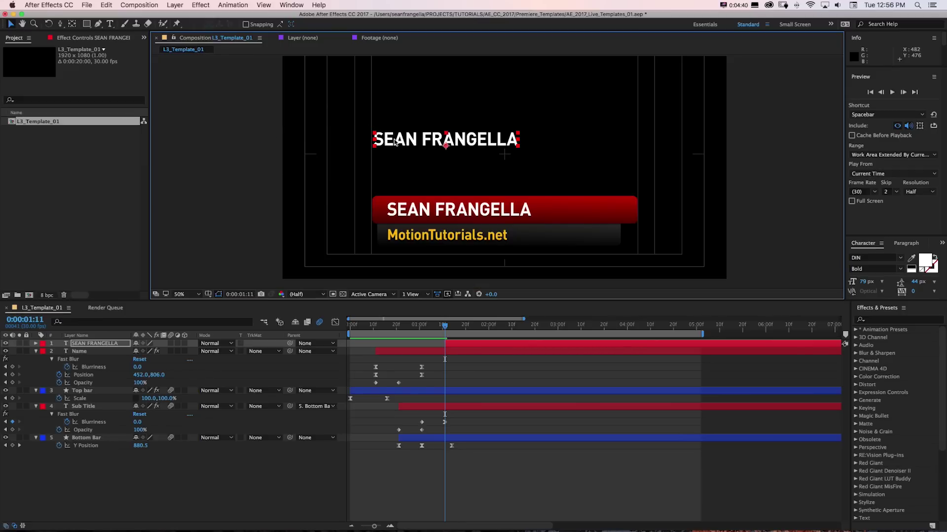
pyautogui.click(95, 347)
pyautogui.press('Return')
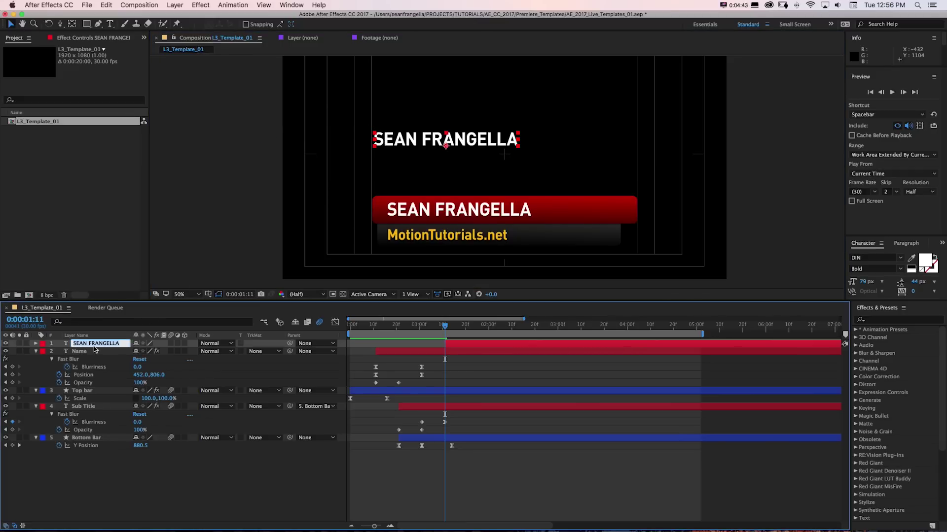
pyautogui.write('Name')
pyautogui.press('Return')
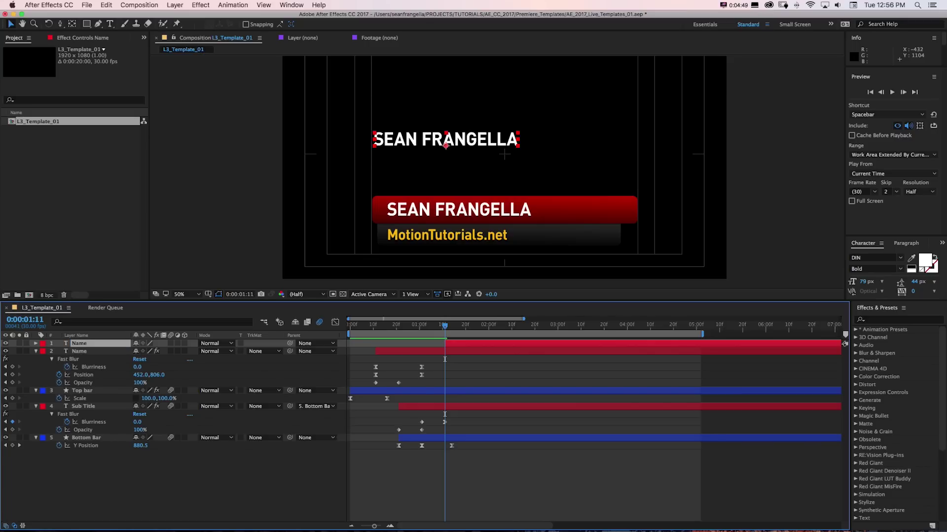
pyautogui.press('super+z')
pyautogui.press('Delete')
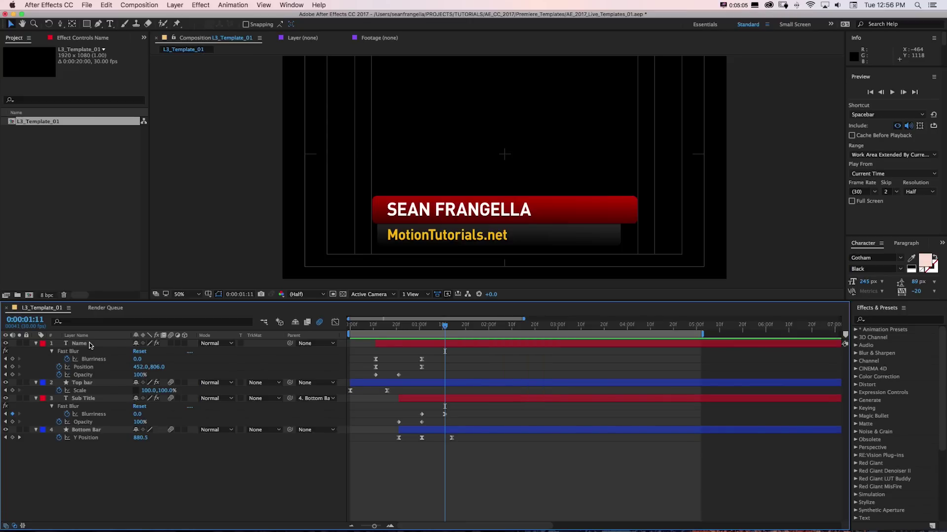
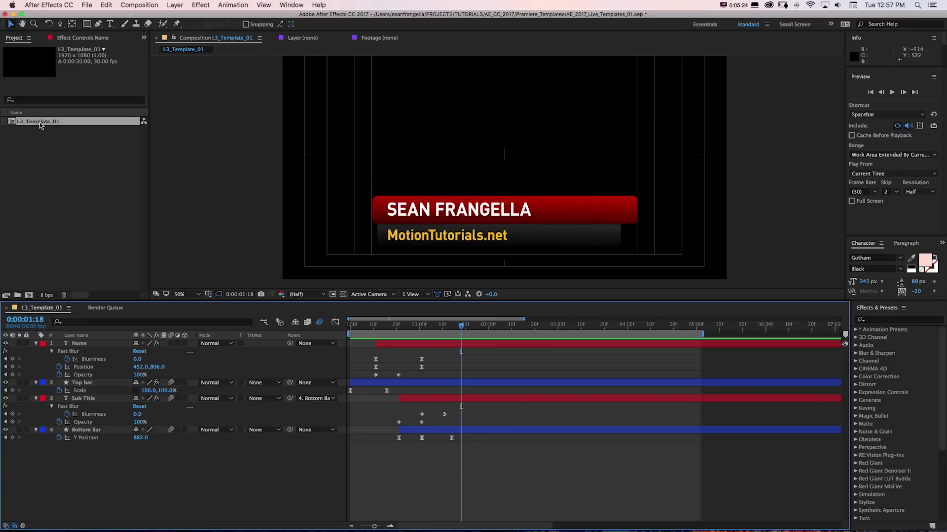
# Scrub to 0:00:01:13 and review L3_Template_01's Composition Settings, closing them unchanged.
pyautogui.moveTo(358, 326); pyautogui.dragTo(450, 329)
pyautogui.press('super+k')
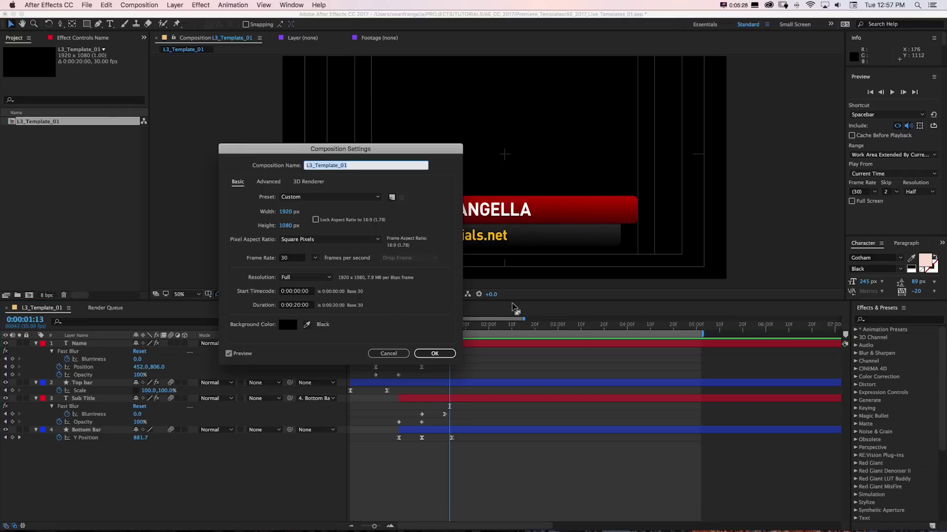
pyautogui.press('Return')
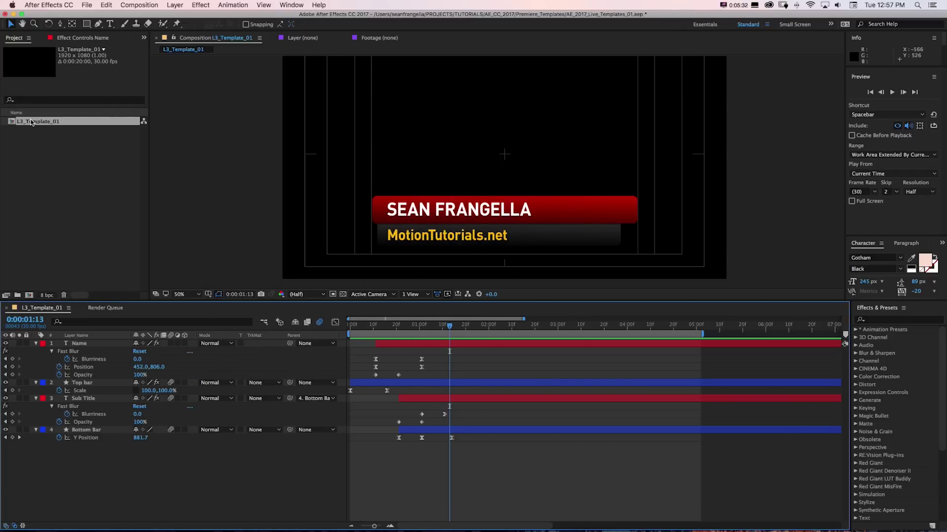
# Save L3_Template_01 as the text template L3_Template_03 in the _AE_Text_Templates folder.
pyautogui.rightClick(28, 121)
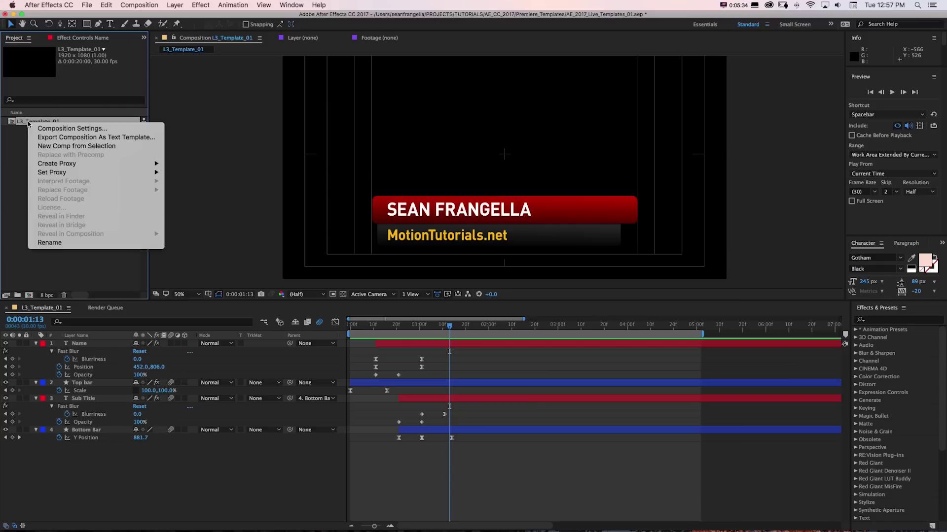
pyautogui.click(60, 138)
pyautogui.press('Return')
pyautogui.moveTo(349, 23); pyautogui.dragTo(253, 5)
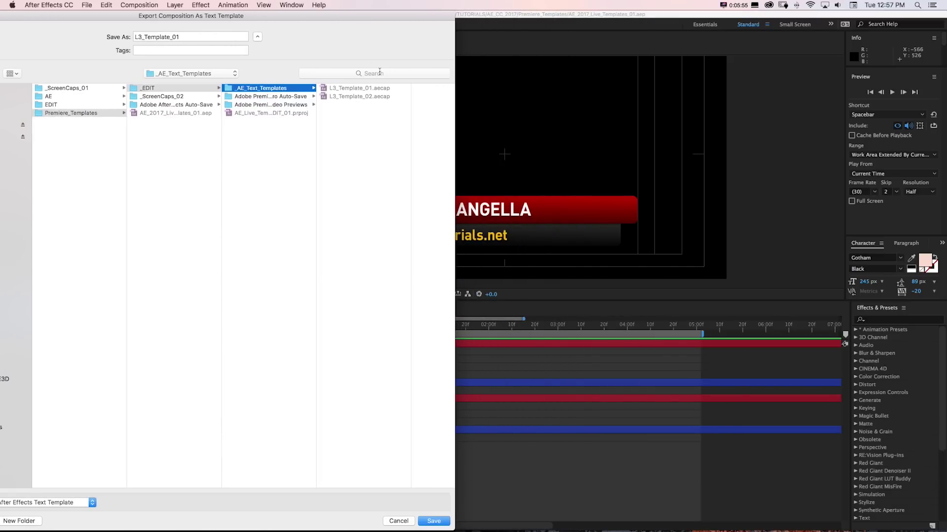
pyautogui.doubleClick(186, 37)
pyautogui.press('Right')
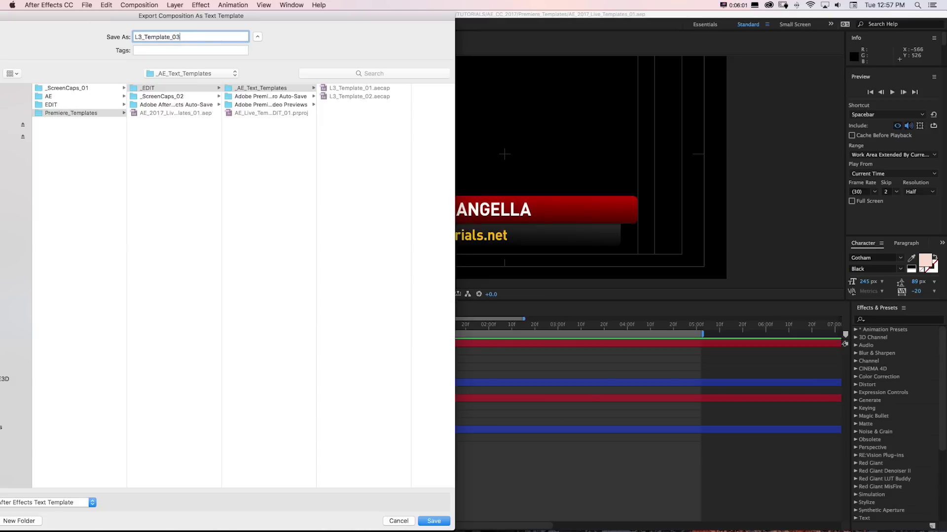
pyautogui.press('Return')
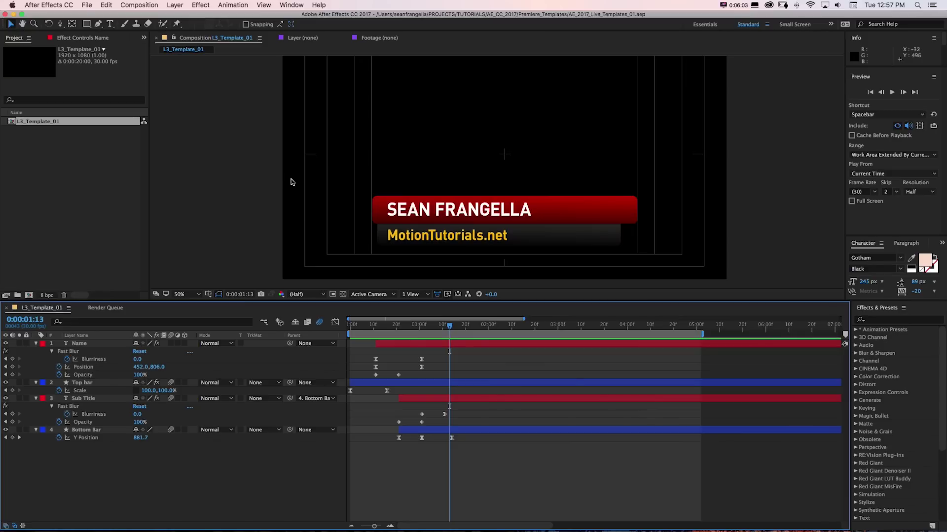
pyautogui.press('super+Tab')
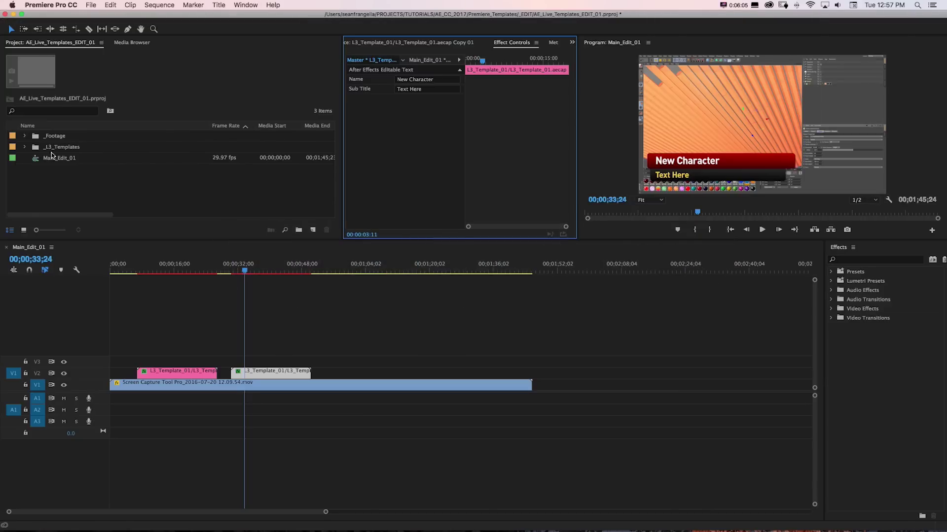
# Delete the old lower-third template items and their clips from the project and sequence.
pyautogui.click(57, 157)
pyautogui.keyDown('shift'); pyautogui.click(63, 181); pyautogui.keyUp('shift')
pyautogui.press('Delete')
pyautogui.click(556, 288)
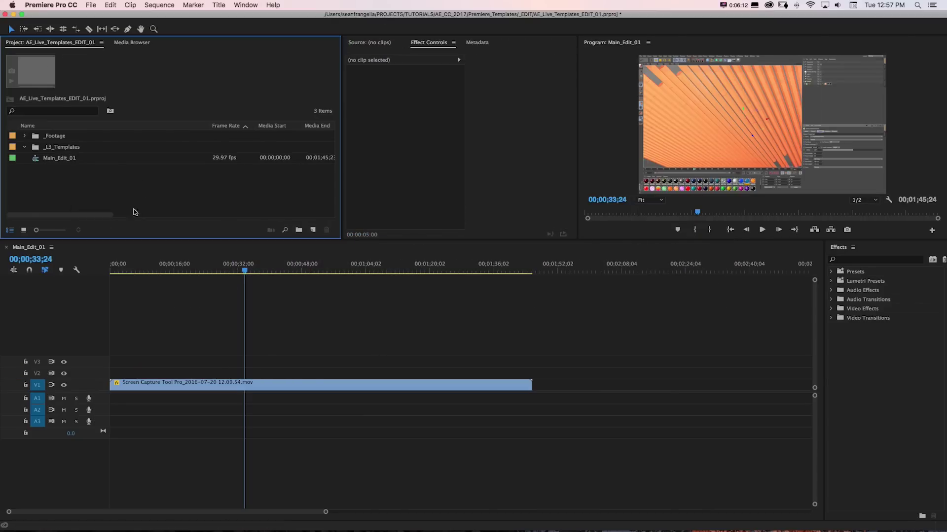
pyautogui.moveTo(241, 271); pyautogui.dragTo(164, 266)
# Import L3_Template_03.aecap, composition L3_Template_01, into the _L3_Templates bin.
pyautogui.click(54, 147)
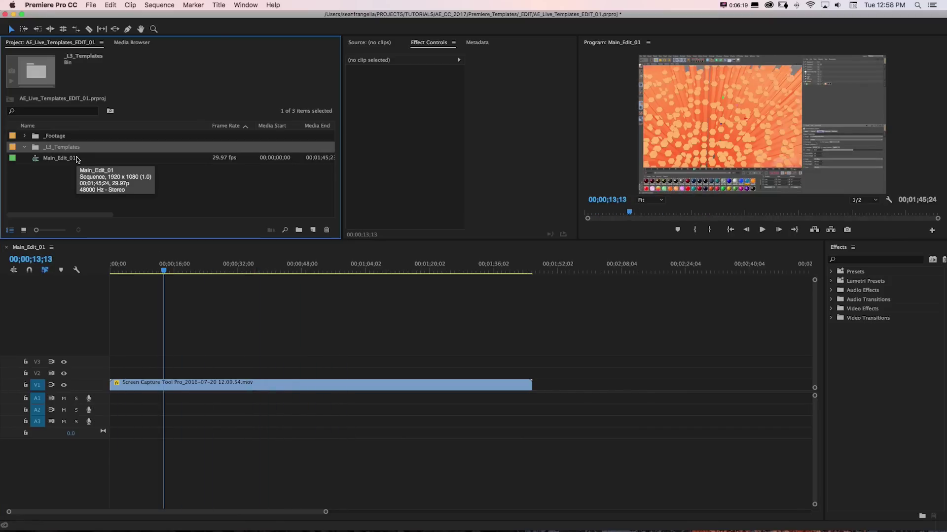
pyautogui.click(91, 5)
pyautogui.click(90, 5)
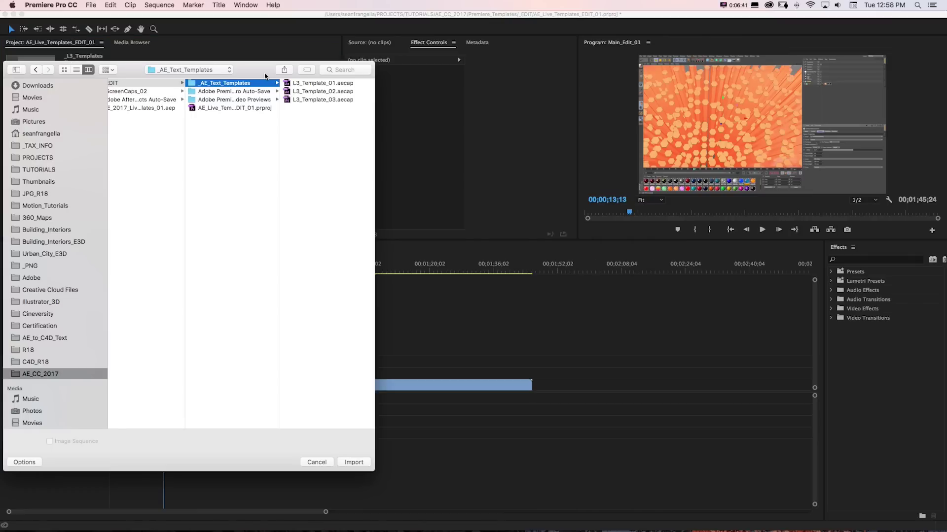
pyautogui.click(321, 100)
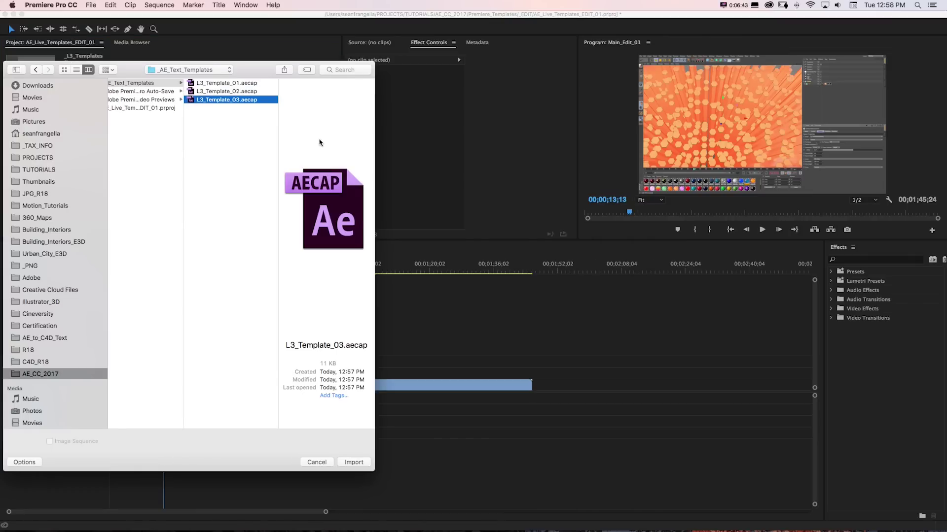
pyautogui.click(354, 463)
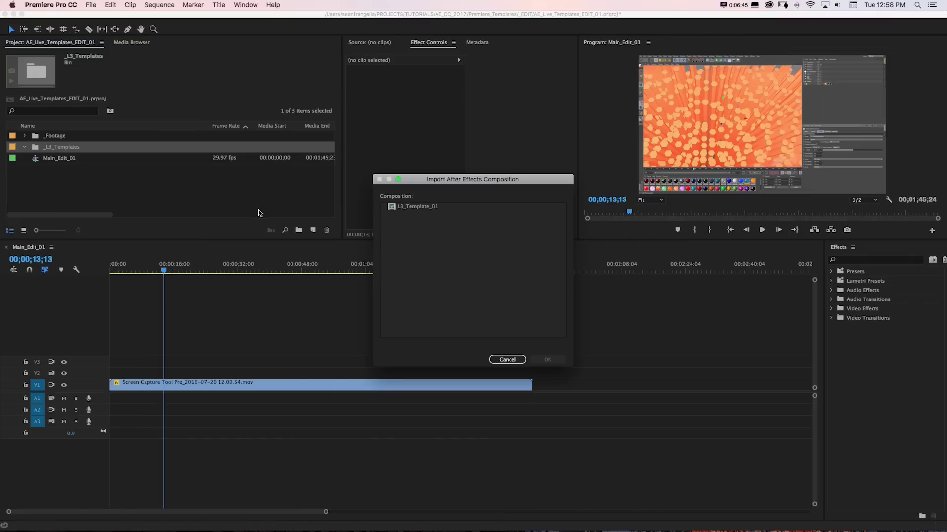
pyautogui.moveTo(399, 182); pyautogui.dragTo(223, 166)
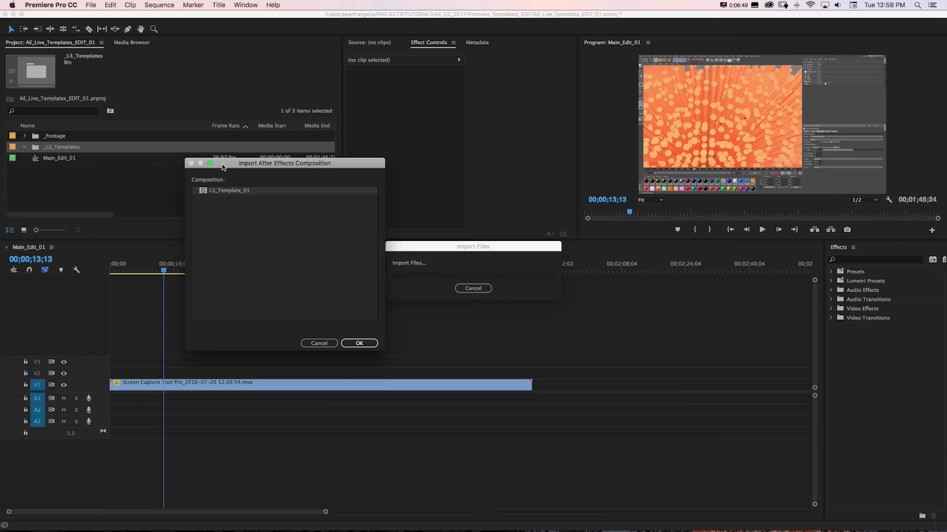
pyautogui.click(360, 343)
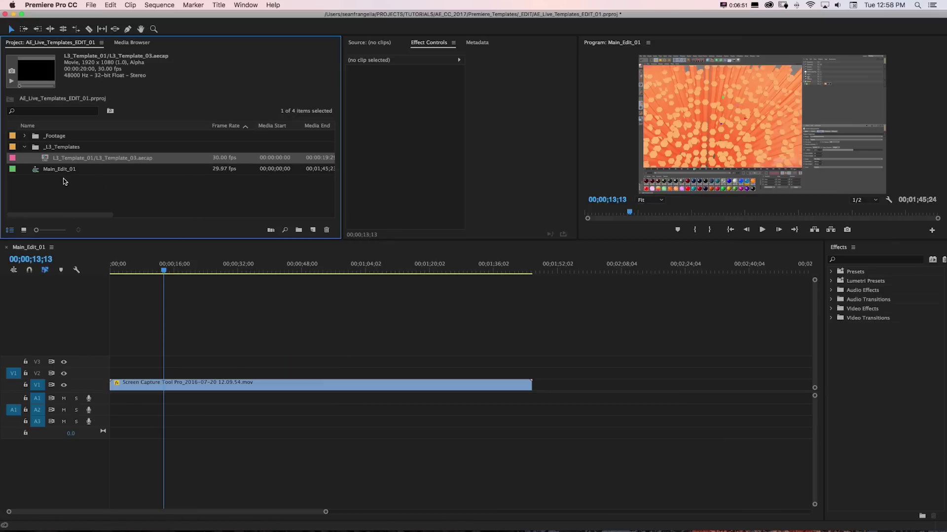
# Place the template clip on V2 above the footage and delete its audio clip.
pyautogui.moveTo(44, 160); pyautogui.dragTo(167, 379)
pyautogui.click(205, 413)
pyautogui.press('Delete')
pyautogui.moveTo(165, 271)
pyautogui.mouseDown()
pyautogui.moveTo(192, 270)
pyautogui.moveTo(161, 270)
pyautogui.moveTo(172, 271)
pyautogui.mouseUp()
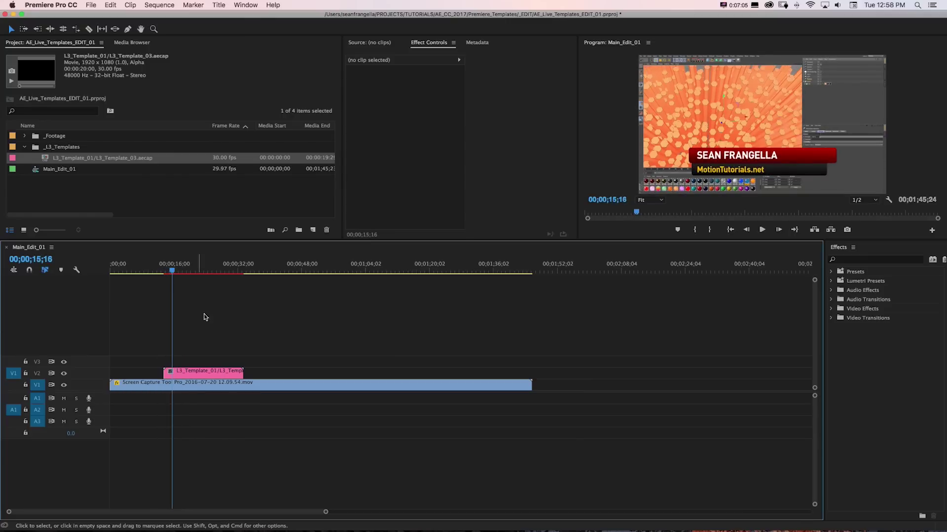
# Set the lower-third clip's Position to 646, 572.
pyautogui.click(193, 378)
pyautogui.moveTo(411, 93); pyautogui.dragTo(346, 93)
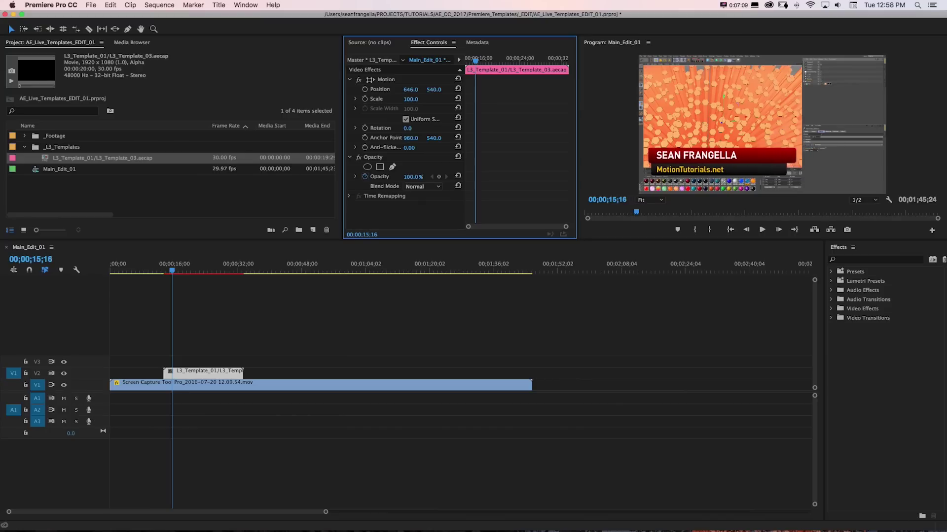
pyautogui.moveTo(434, 89); pyautogui.dragTo(443, 90)
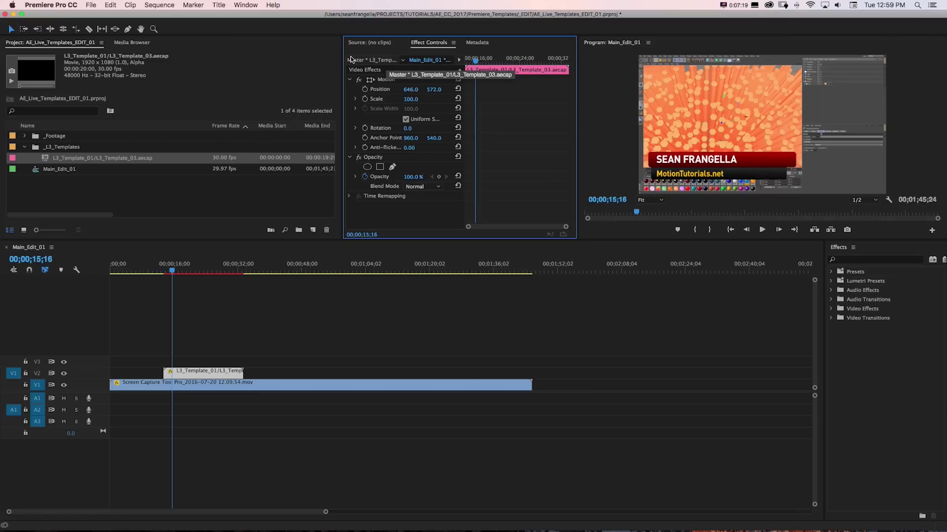
# Change the template's Editable Text to 'Character Name' and 'Sub Title'.
pyautogui.click(352, 58)
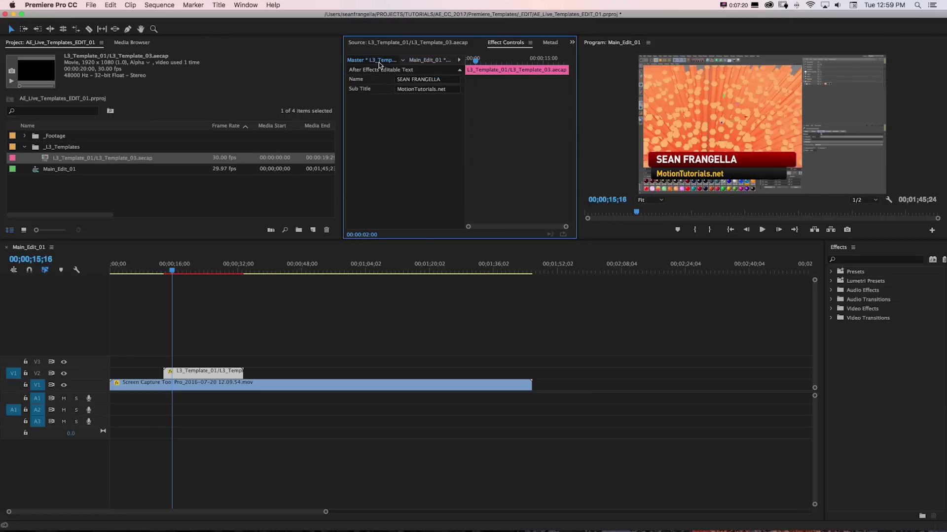
pyautogui.click(447, 80)
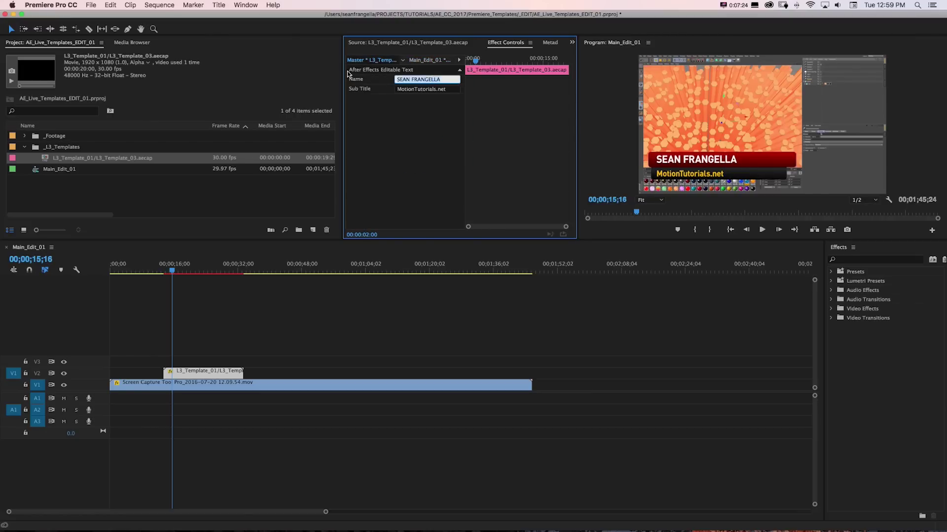
pyautogui.write('Character Name')
pyautogui.press('Tab')
pyautogui.write('Su')
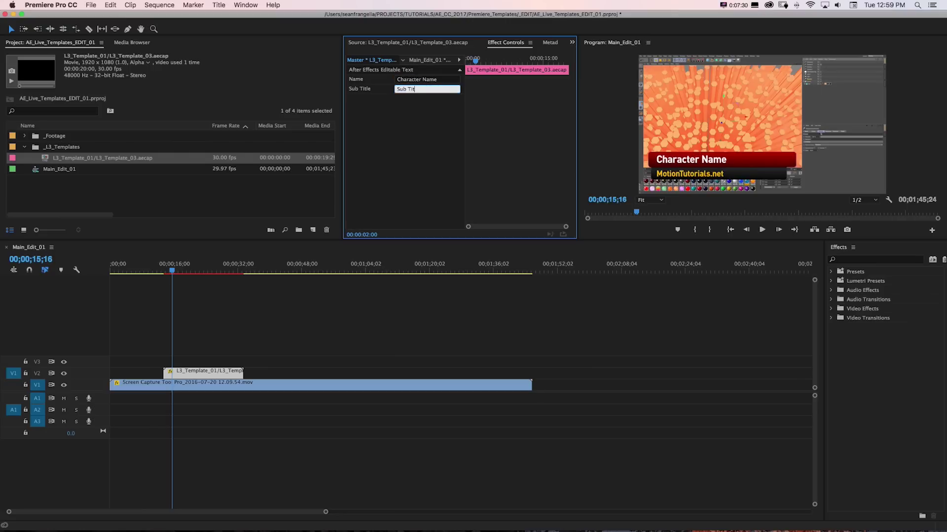
pyautogui.click(408, 107)
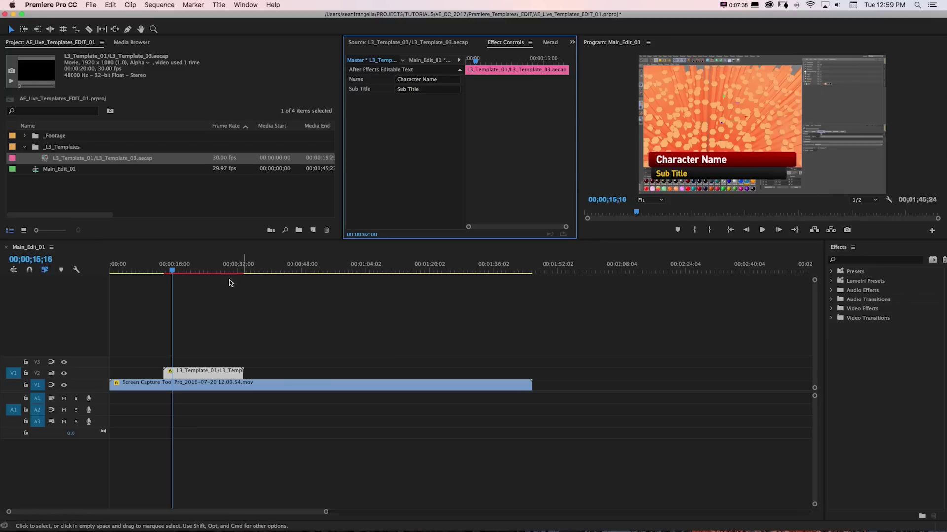
pyautogui.click(177, 268)
# Apply a fade-out transition to the end of the V2 lower-third clip.
pyautogui.moveTo(175, 269); pyautogui.dragTo(226, 271)
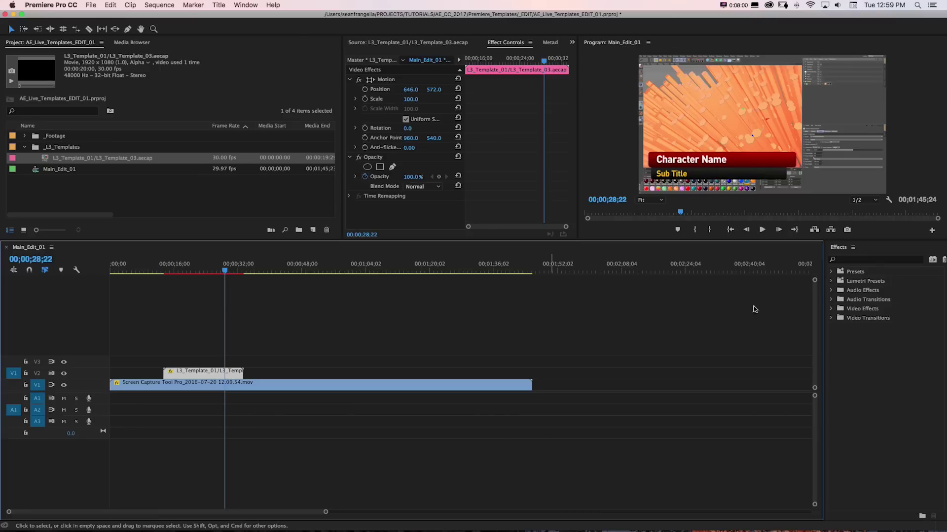
pyautogui.click(867, 260)
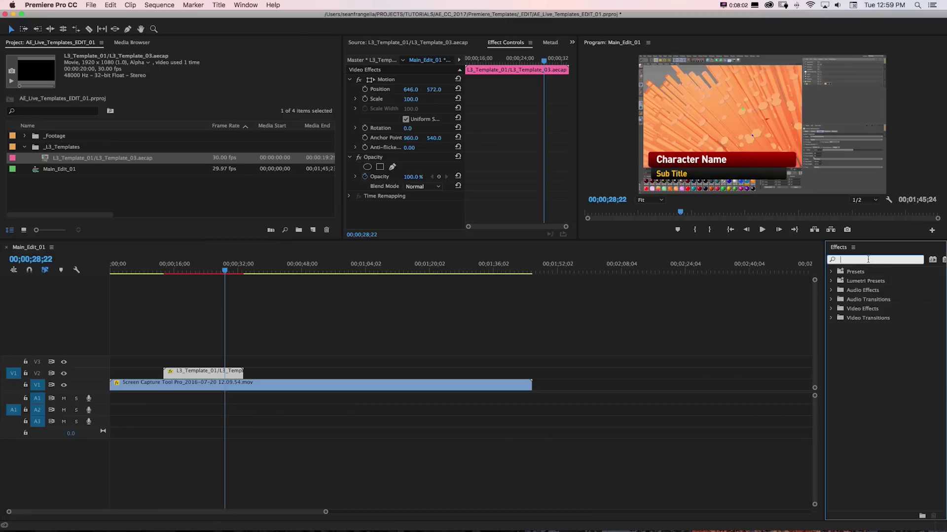
pyautogui.write('fade out')
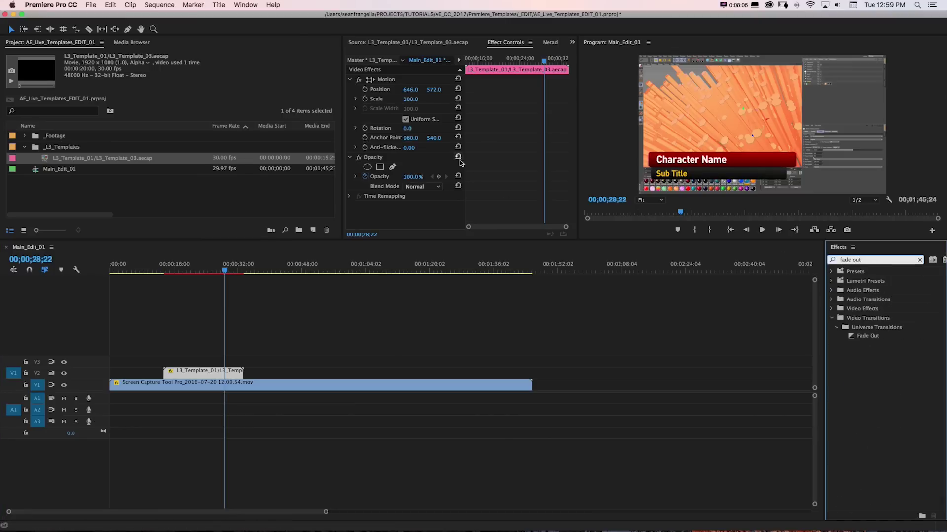
pyautogui.moveTo(852, 336); pyautogui.dragTo(245, 373)
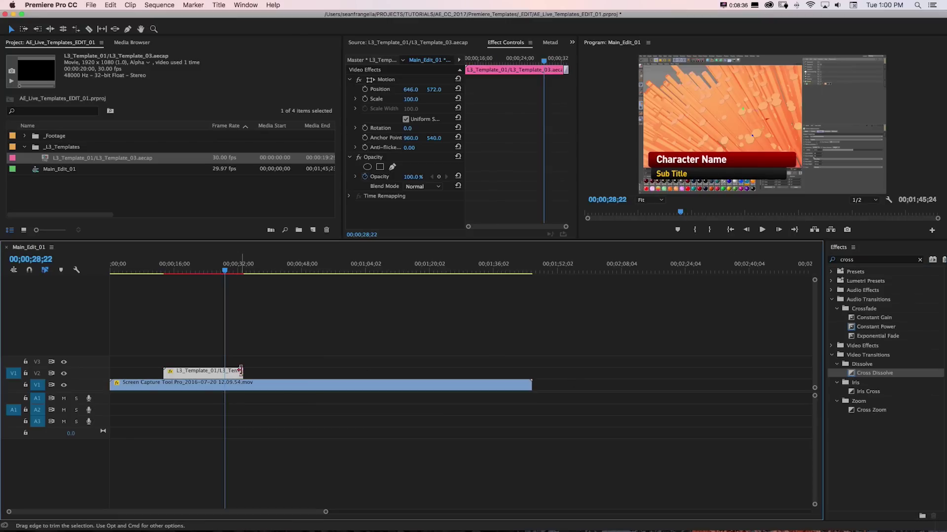
# Trim the lower-third clip's right edge so it ends earlier.
pyautogui.moveTo(241, 370); pyautogui.dragTo(224, 371)
pyautogui.click(220, 272)
pyautogui.moveTo(220, 273); pyautogui.dragTo(213, 272)
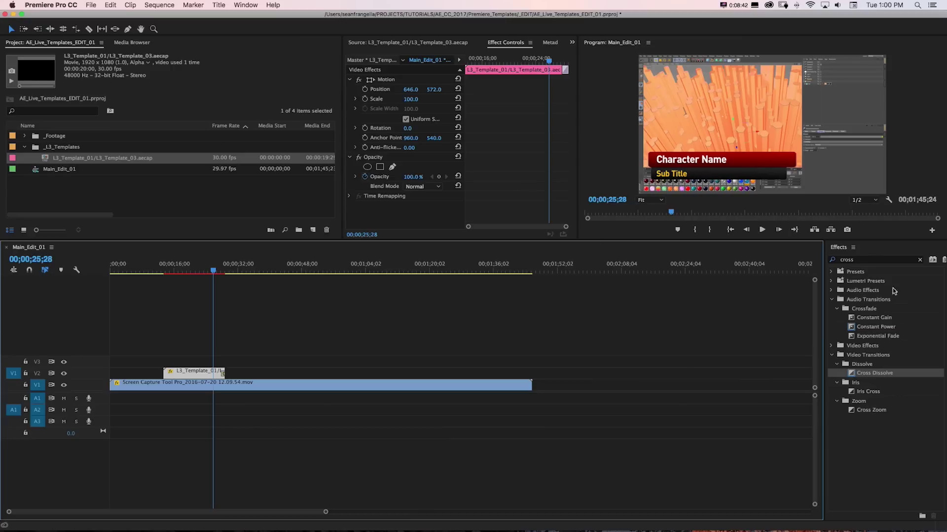
# Apply Drop Shadow to the V2 lower third, then Option-drag a copy later on V2.
pyautogui.click(873, 260)
pyautogui.write('drop shadow')
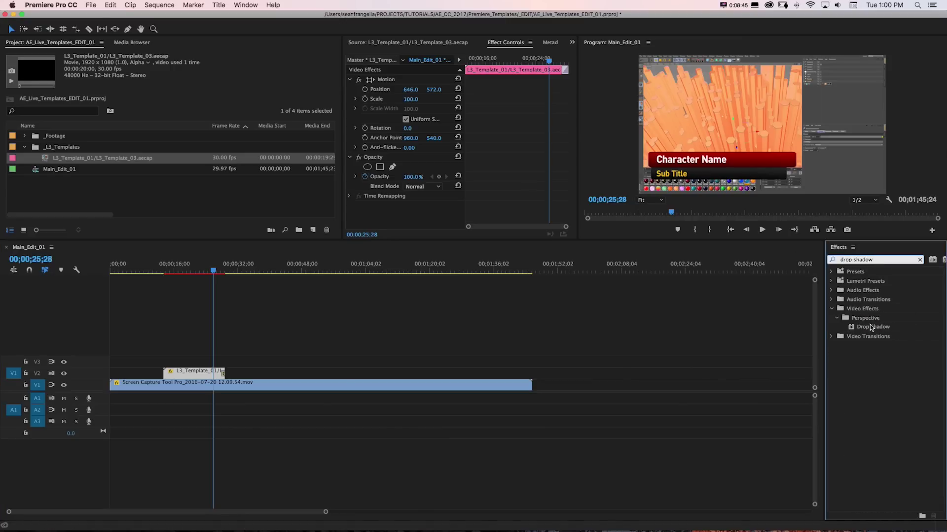
pyautogui.moveTo(870, 327); pyautogui.dragTo(217, 372)
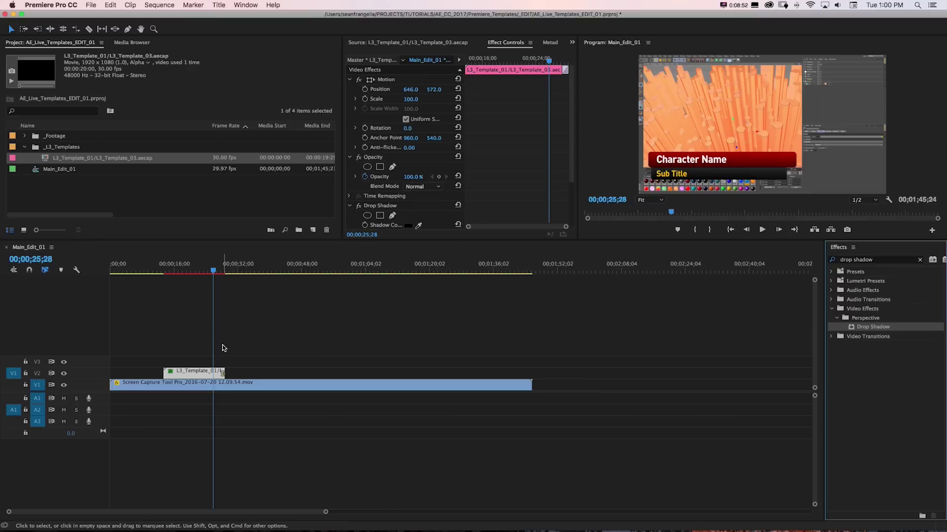
pyautogui.click(190, 273)
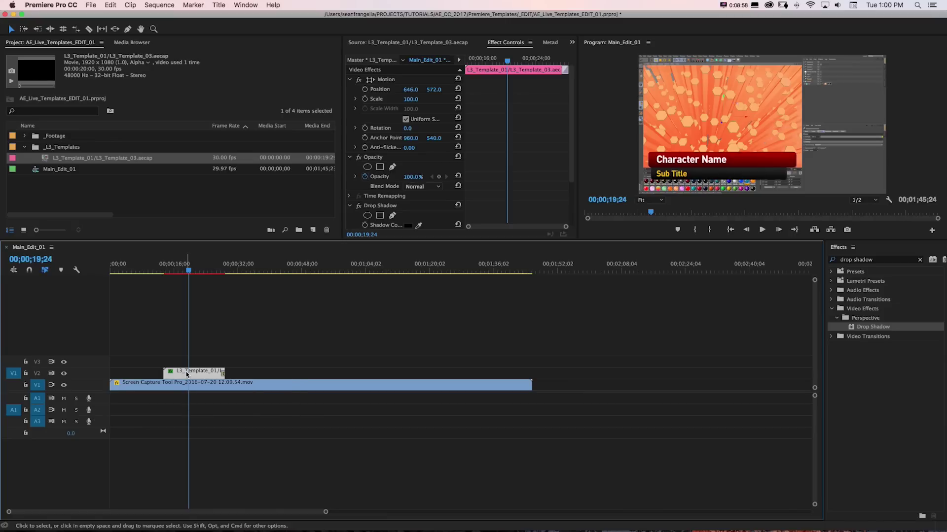
pyautogui.moveTo(187, 375); pyautogui.dragTo(267, 375)
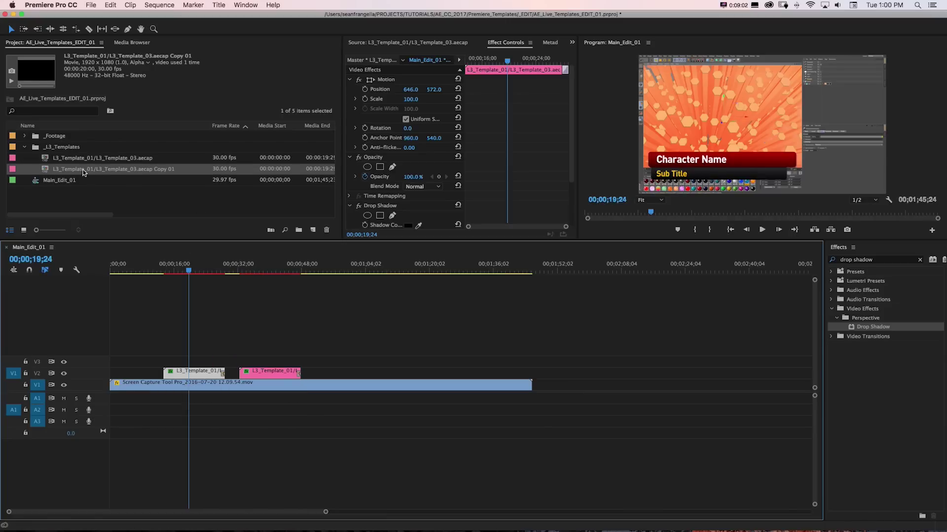
# Change the copy's text to 'Something Else' and 'Clever in these fields'.
pyautogui.moveTo(249, 271); pyautogui.dragTo(253, 272)
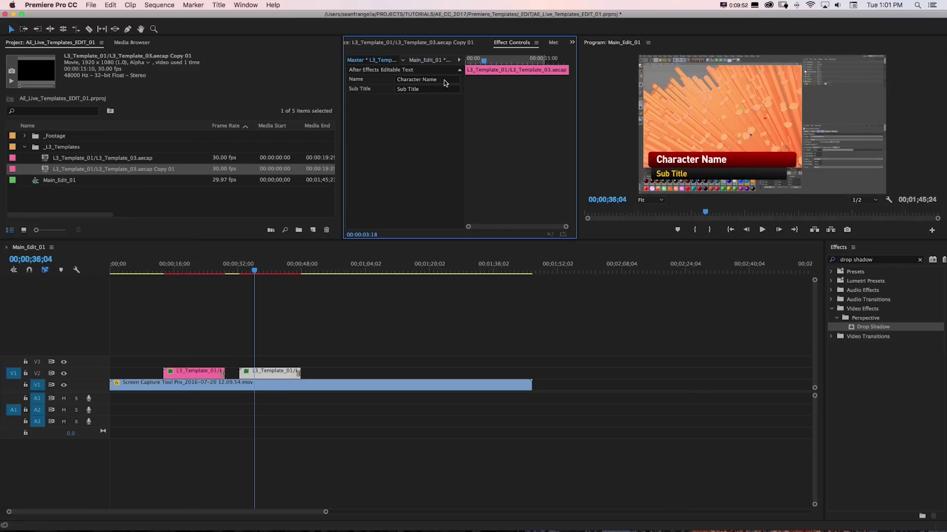
pyautogui.click(447, 80)
pyautogui.write('Something Else')
pyautogui.press('Tab')
pyautogui.write('Cl')
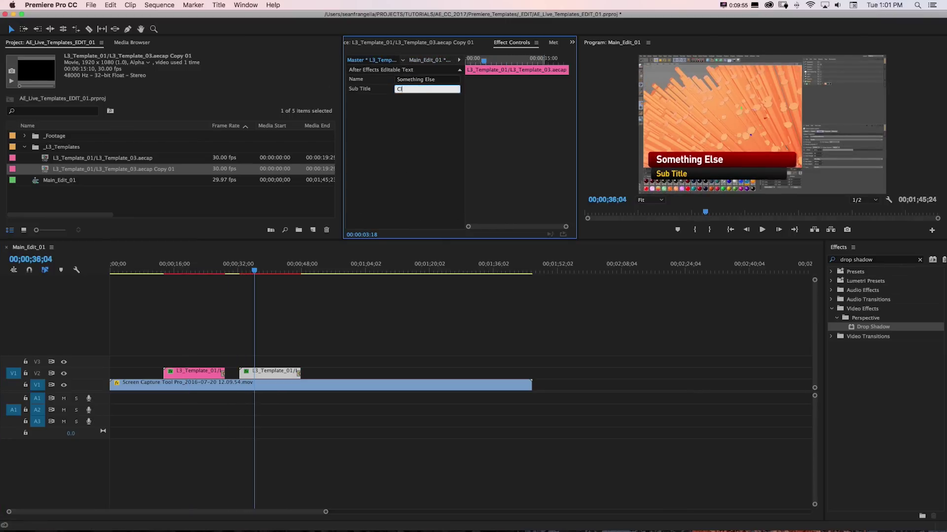
pyautogui.write('ever in these fields')
pyautogui.click(377, 195)
# Move the playhead back to the first lower third and switch to After Effects.
pyautogui.click(250, 272)
pyautogui.moveTo(251, 272)
pyautogui.mouseDown()
pyautogui.moveTo(190, 270)
pyautogui.moveTo(252, 273)
pyautogui.mouseUp()
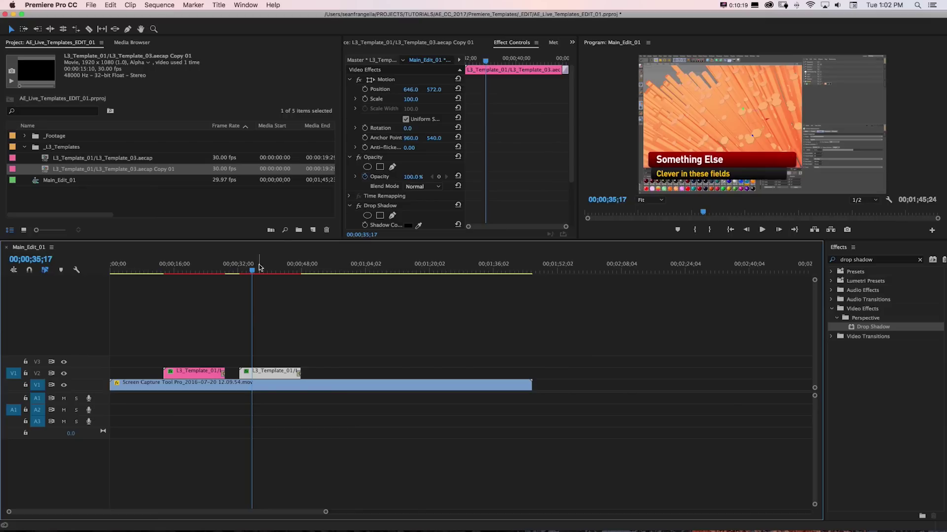
pyautogui.press('super+Tab')
pyautogui.click(311, 261)
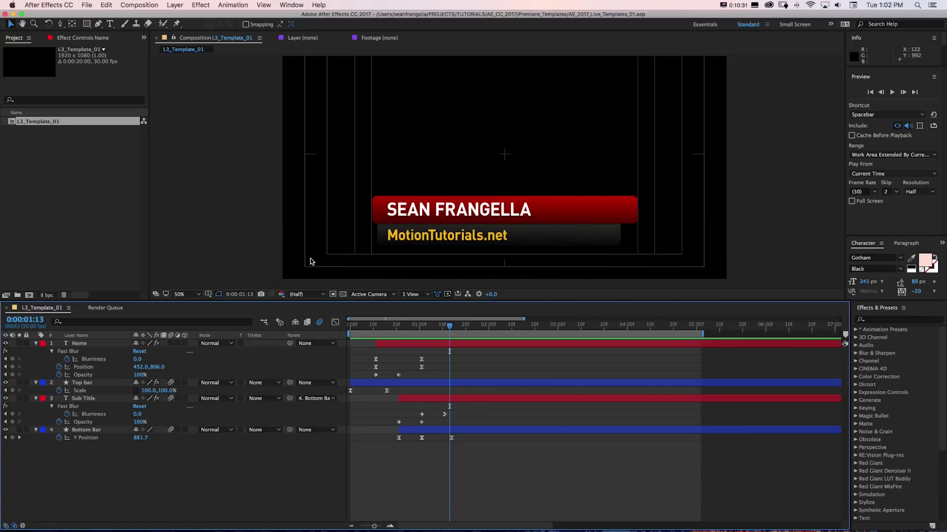
# Set both gradient stops of the Top bar layer's fill to blue shades.
pyautogui.moveTo(449, 326)
pyautogui.mouseDown()
pyautogui.moveTo(409, 329)
pyautogui.moveTo(461, 330)
pyautogui.mouseUp()
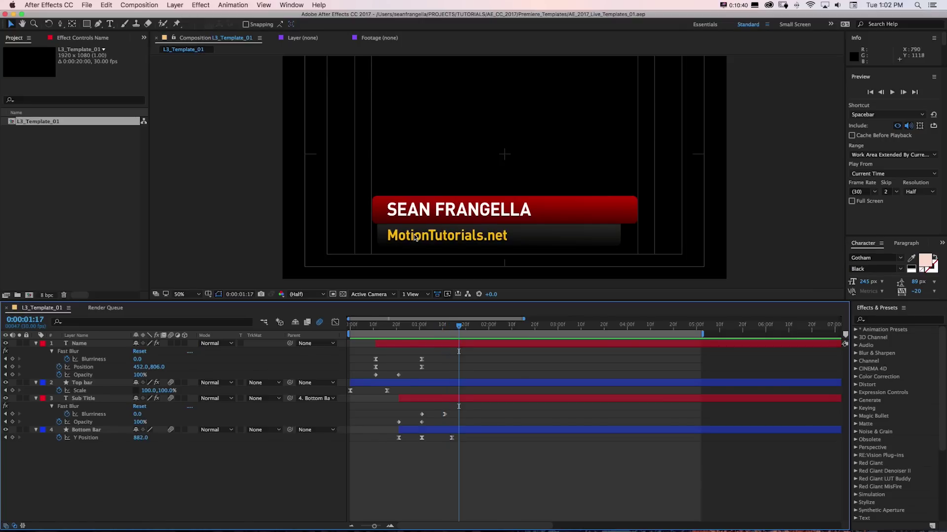
pyautogui.click(373, 208)
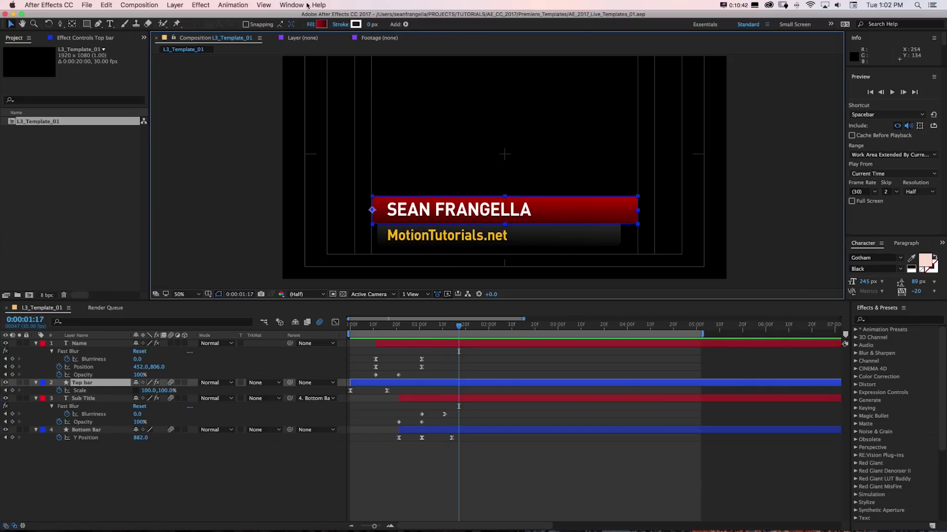
pyautogui.click(321, 24)
pyautogui.click(231, 261)
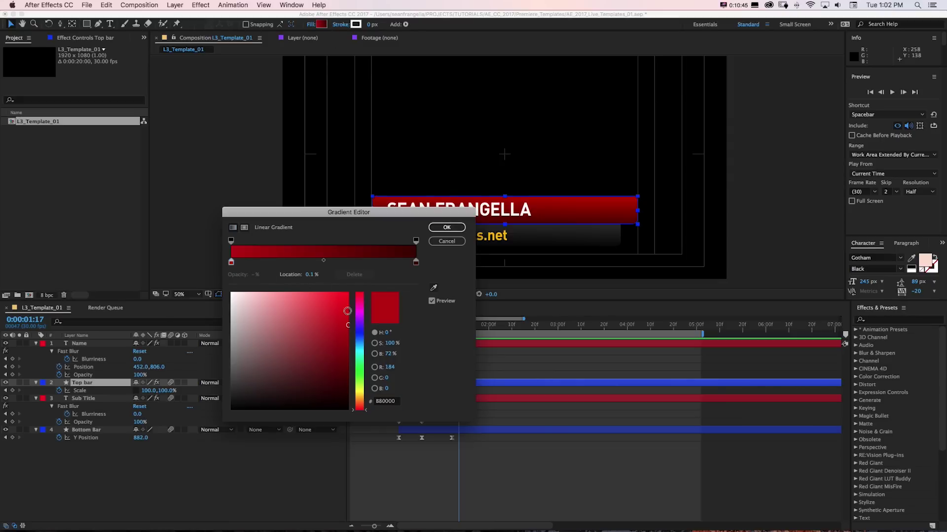
pyautogui.click(360, 332)
pyautogui.click(415, 262)
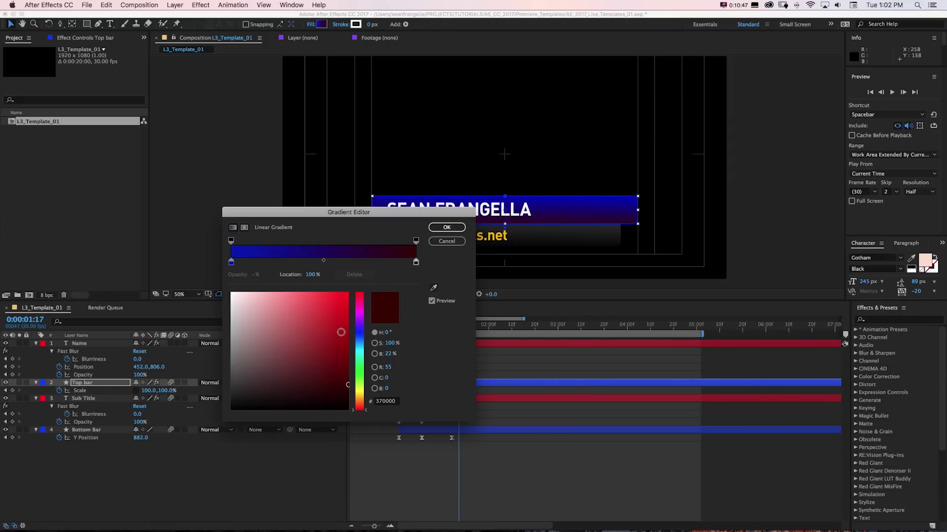
pyautogui.click(359, 333)
pyautogui.click(446, 227)
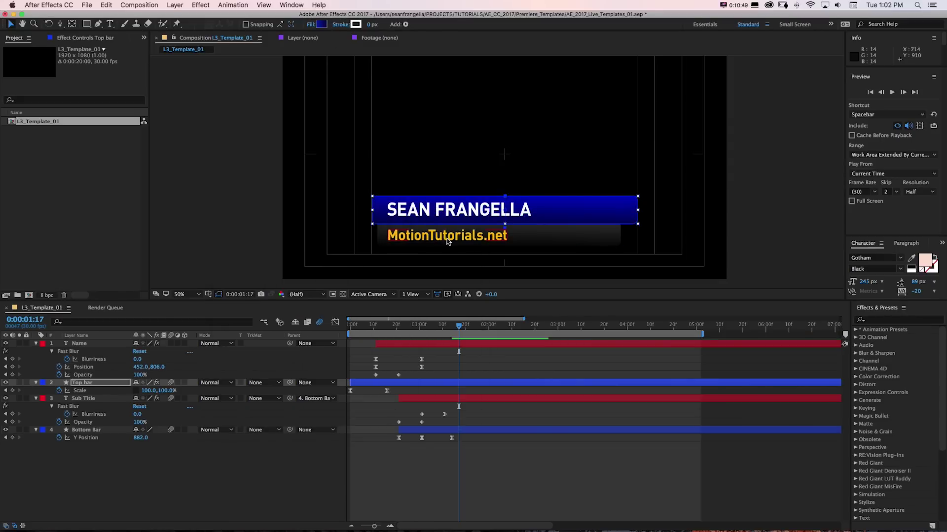
pyautogui.hotkey('ctrl', 'Down')
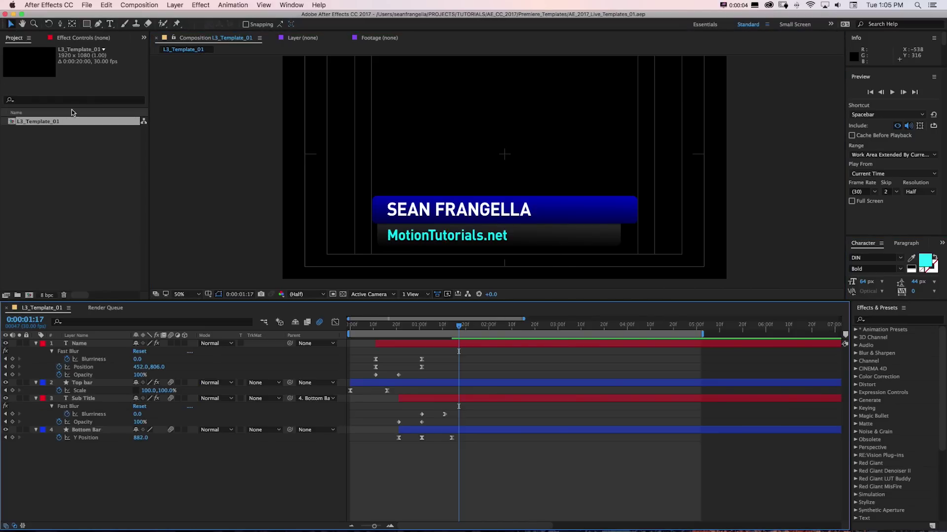
# Save the blue L3_Template_01 composition as the text template L3_Template_04.
pyautogui.rightClick(51, 122)
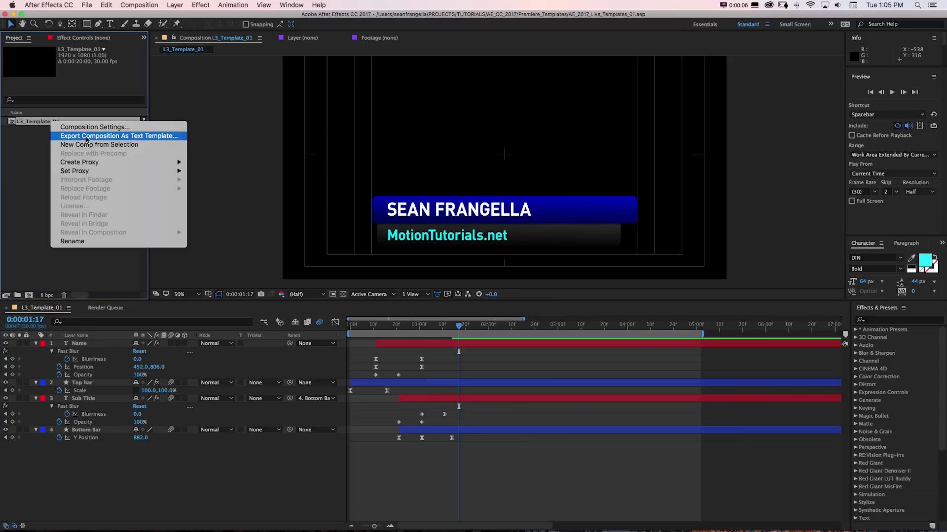
pyautogui.click(87, 136)
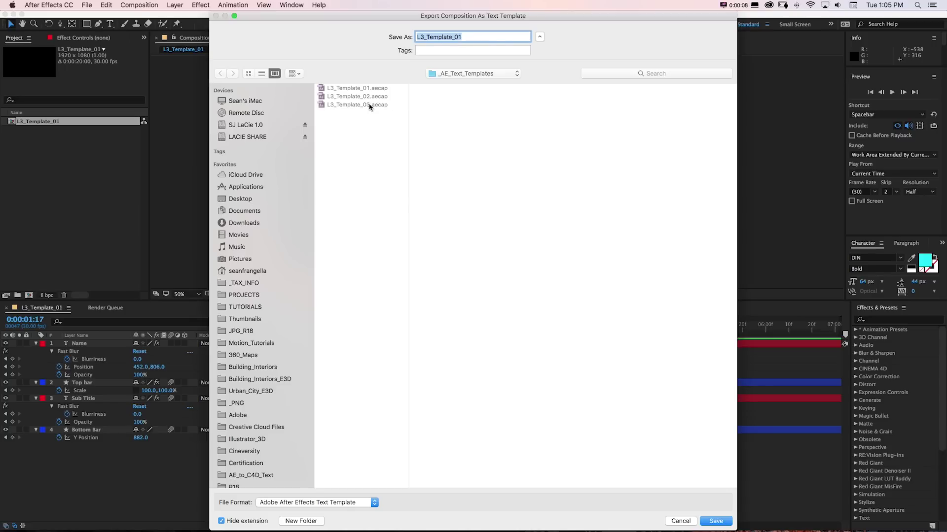
pyautogui.click(367, 105)
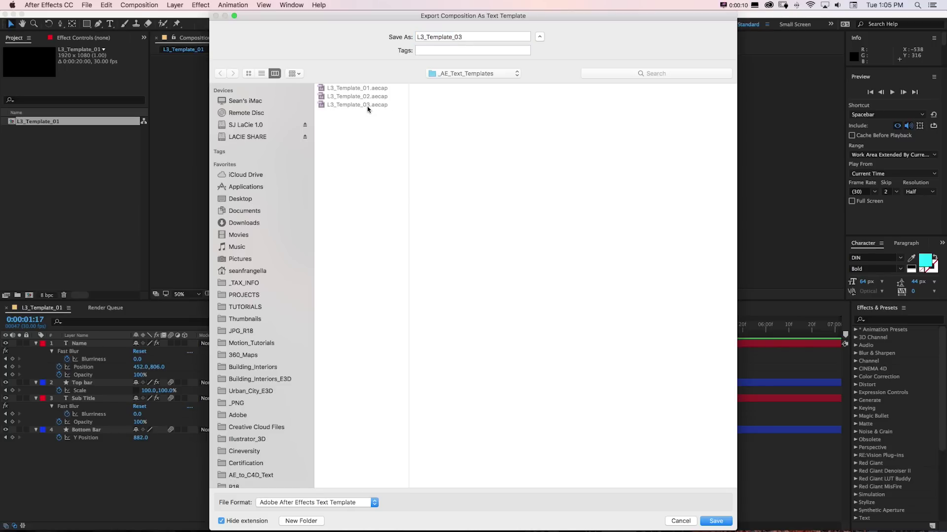
pyautogui.click(463, 37)
pyautogui.press('BackSpace')
pyautogui.write('4')
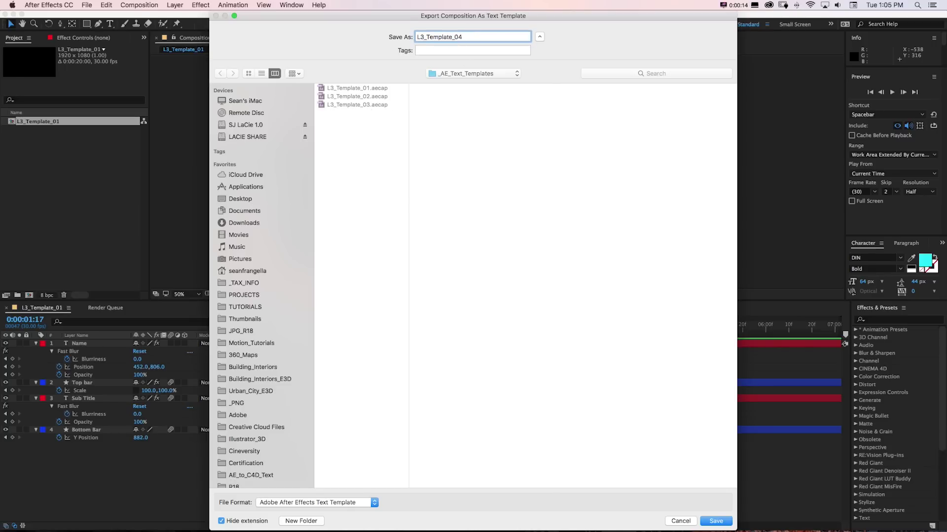
pyautogui.press('Return')
pyautogui.press('super+Tab')
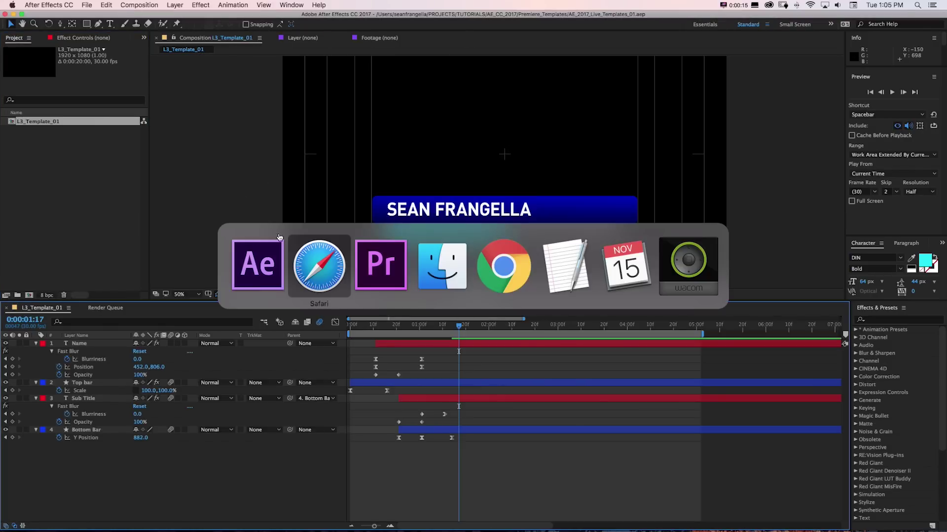
# Import L3_Template_04.aecap and Alt-drag it onto the first V2 lower third to replace it.
pyautogui.click(371, 264)
pyautogui.press('super+i')
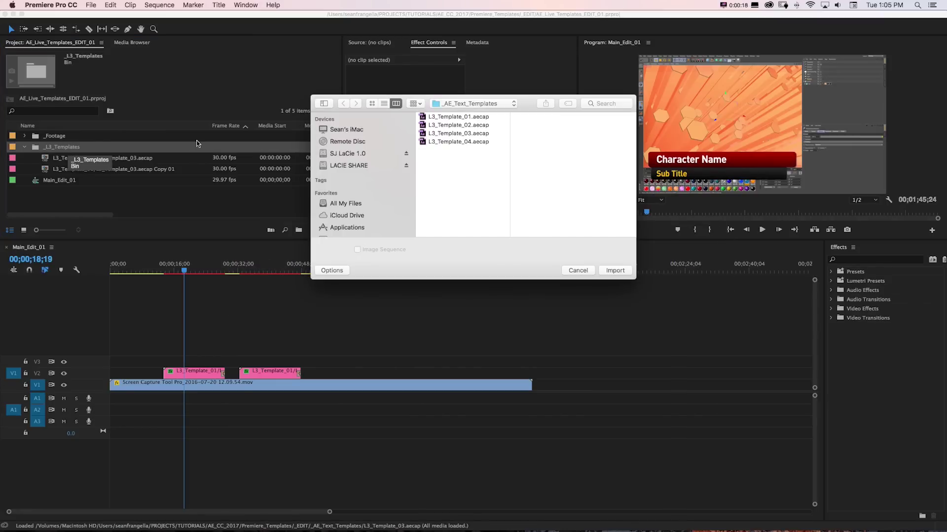
pyautogui.doubleClick(446, 145)
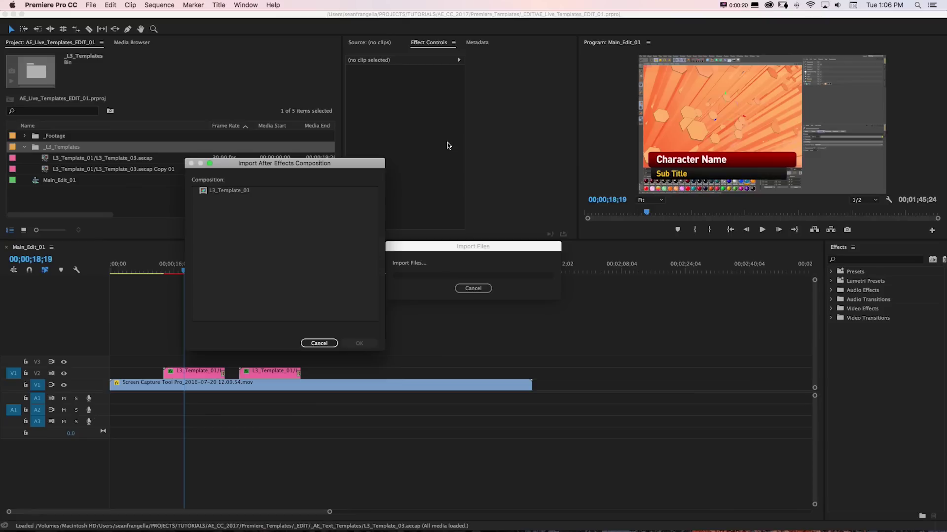
pyautogui.click(216, 190)
pyautogui.click(359, 343)
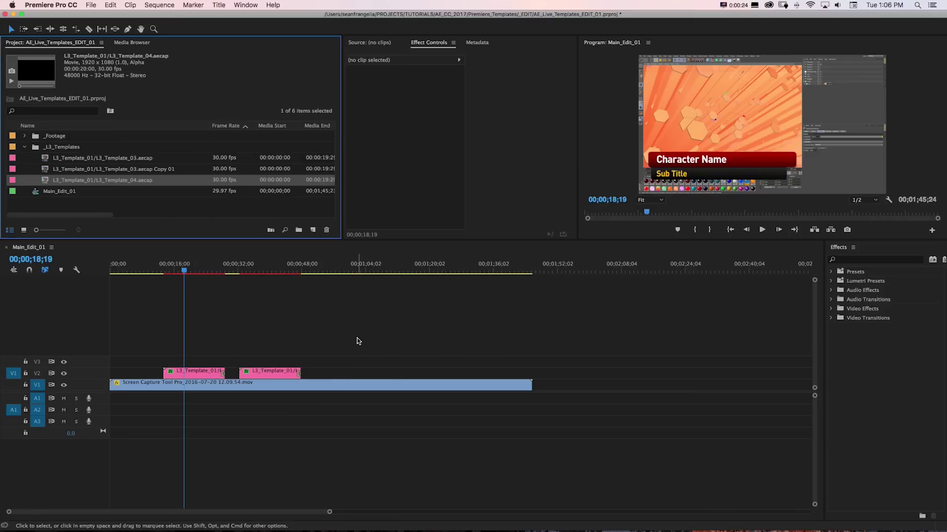
pyautogui.click(207, 373)
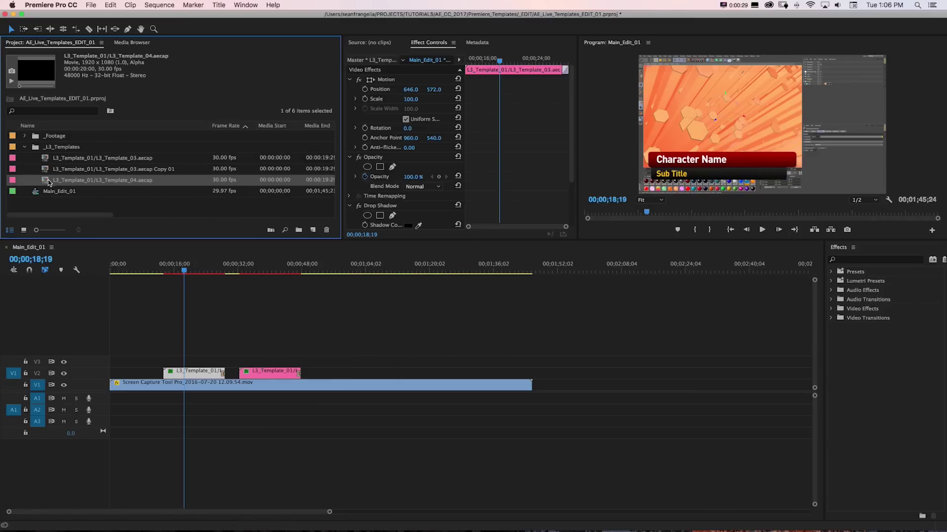
pyautogui.moveTo(45, 183); pyautogui.dragTo(192, 374)
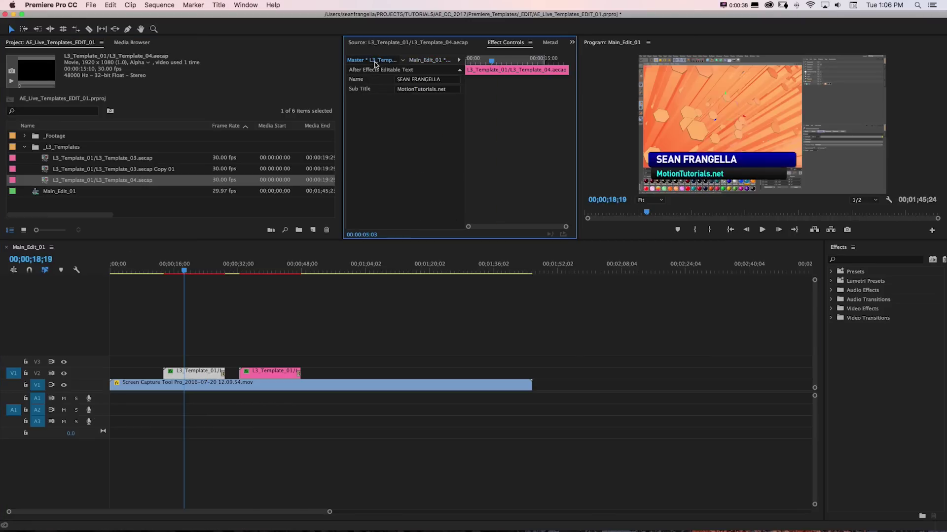
# Set the blue lower-third's name text to 'Character Name', then bring Safari forward.
pyautogui.click(440, 80)
pyautogui.write('Character Na')
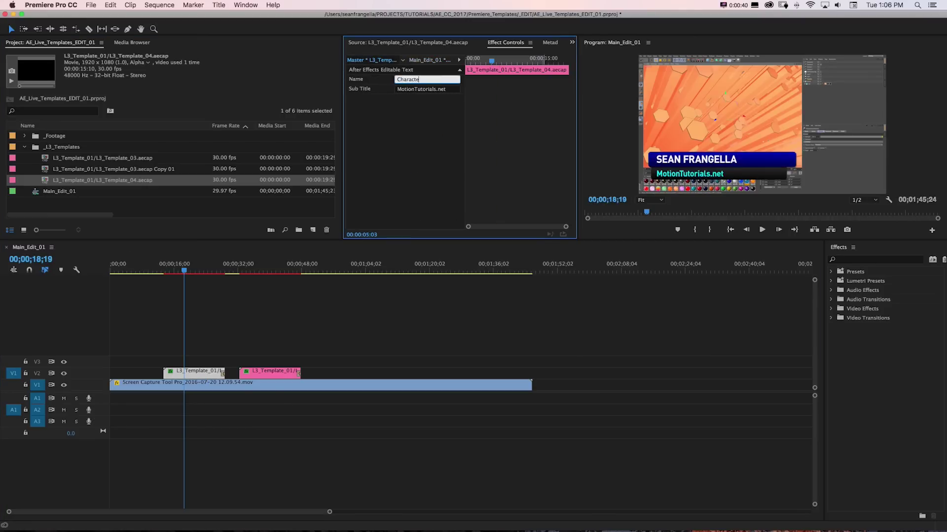
pyautogui.write('me')
pyautogui.press('Tab')
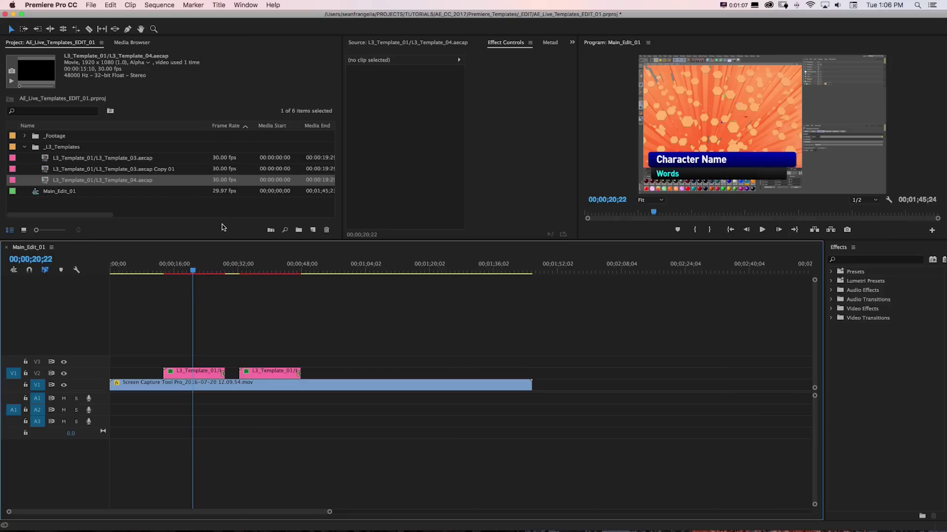
pyautogui.press('super+Tab')
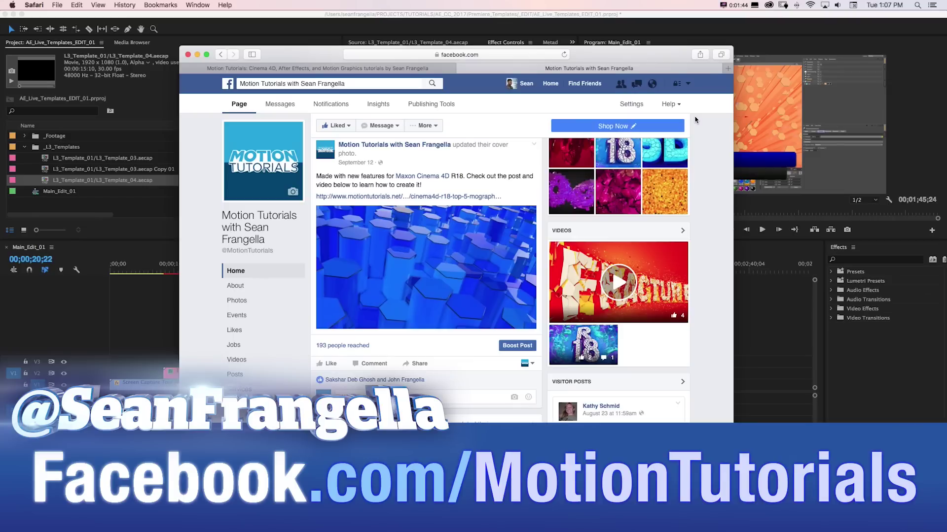
# Switch to the motiontutorials.net tab and view its Tutorials page.
pyautogui.click(331, 69)
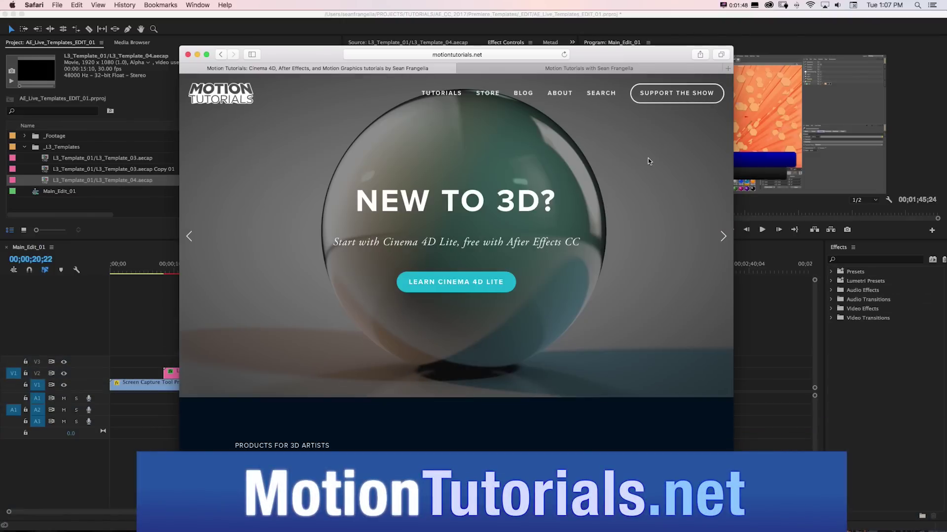
pyautogui.click(451, 93)
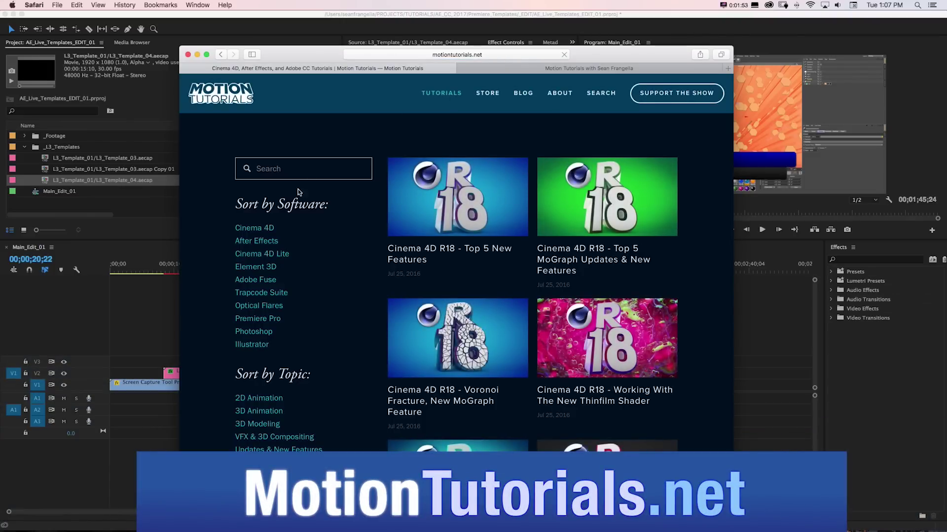
pyautogui.scroll(-5, 316, 241)
pyautogui.scroll(2, 345, 252)
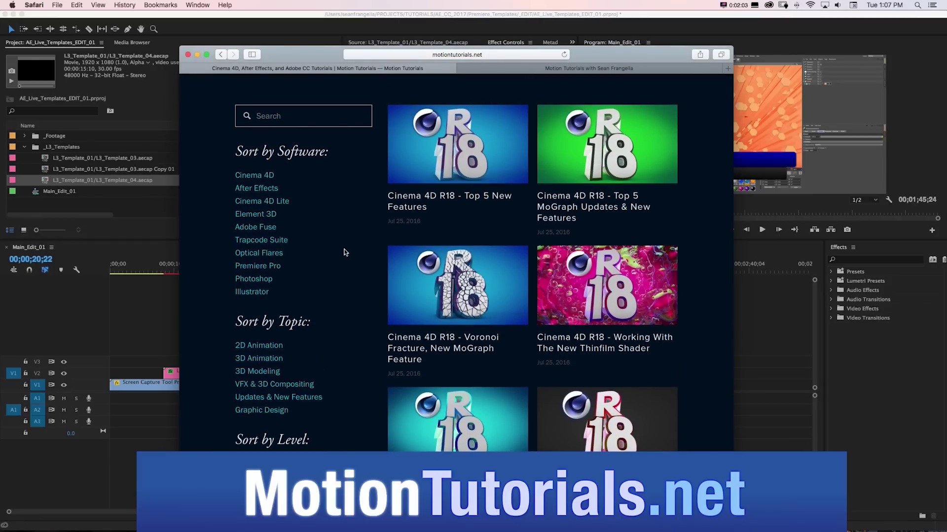
pyautogui.scroll(3, 226, 191)
# Open the Motion Tutorials Store page and browse its product grid.
pyautogui.click(486, 98)
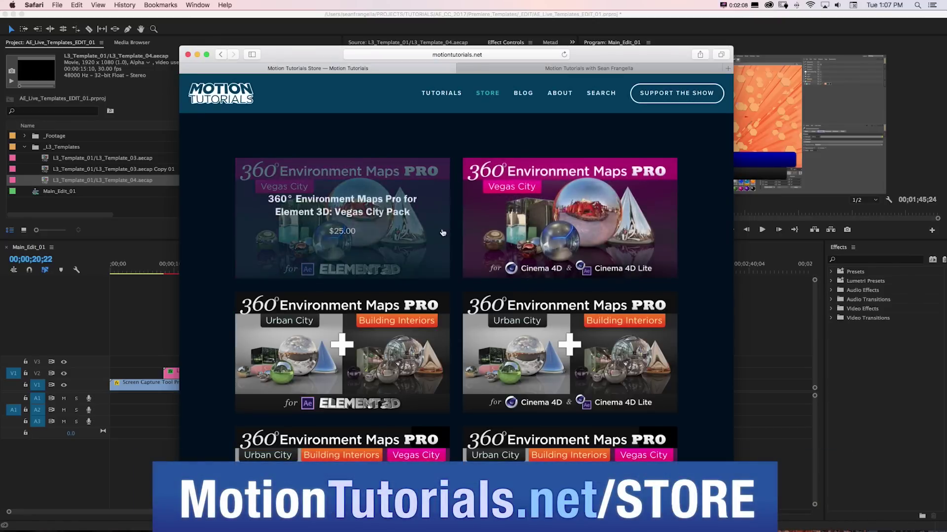
pyautogui.scroll(-3, 443, 233)
pyautogui.scroll(-2, 641, 237)
pyautogui.scroll(2, 672, 238)
pyautogui.scroll(-10, 671, 238)
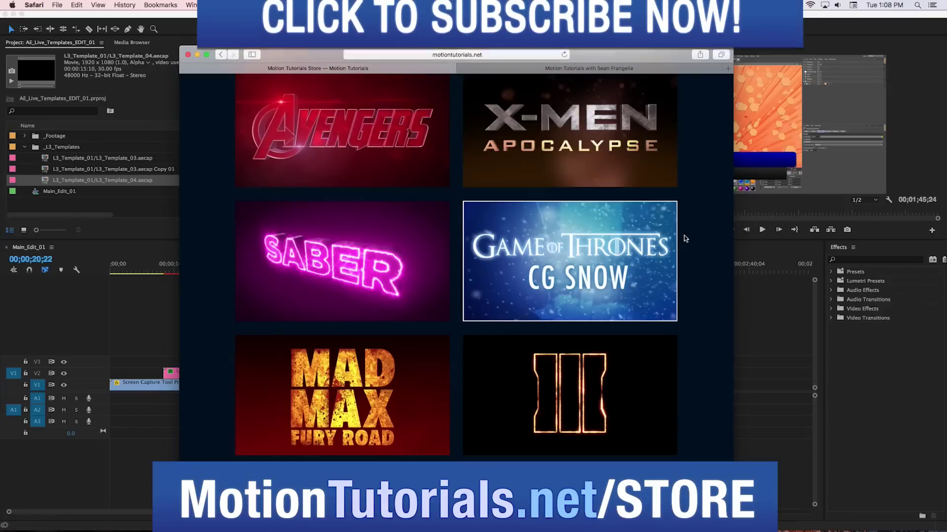
pyautogui.scroll(-2, 690, 197)
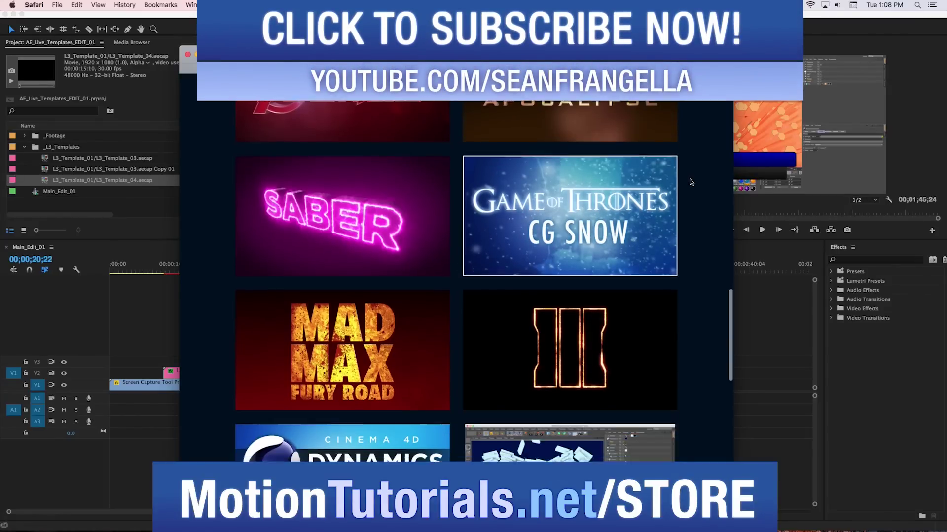
pyautogui.scroll(-5, 690, 182)
pyautogui.scroll(4, 685, 179)
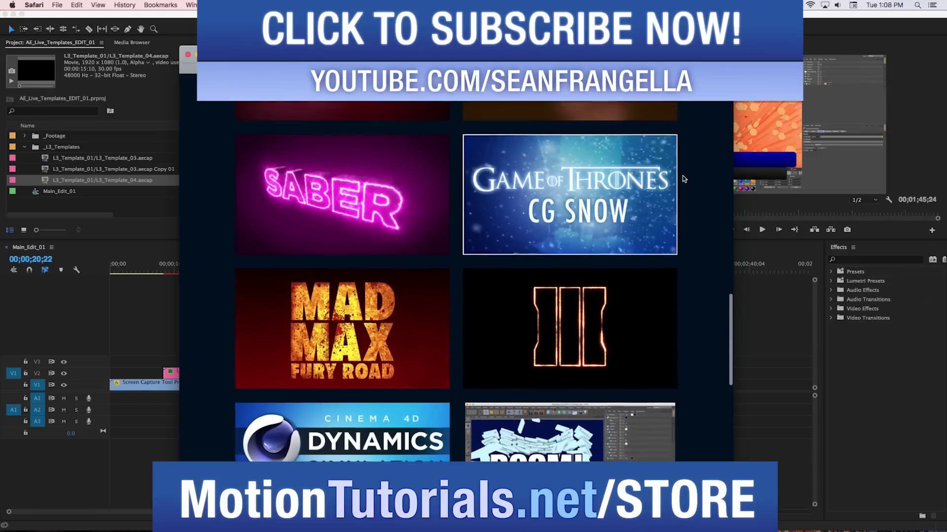
pyautogui.scroll(5, 684, 178)
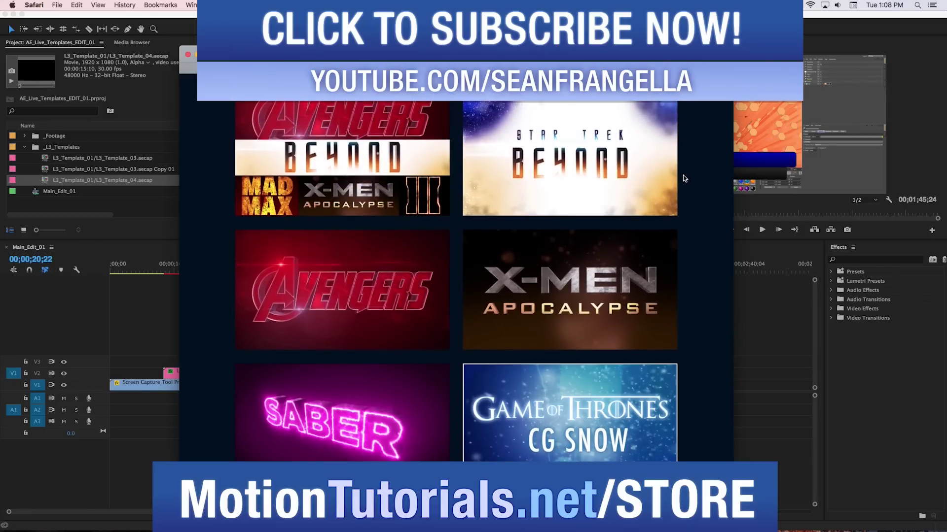